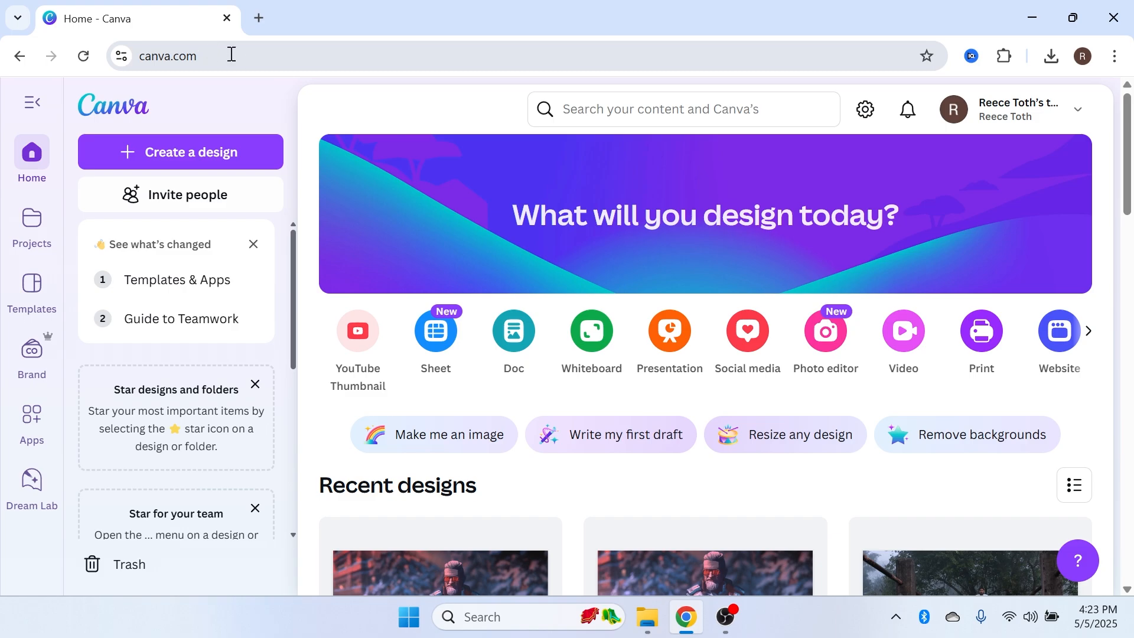
Search Canva's templates for tiktok
left_click(628, 109)
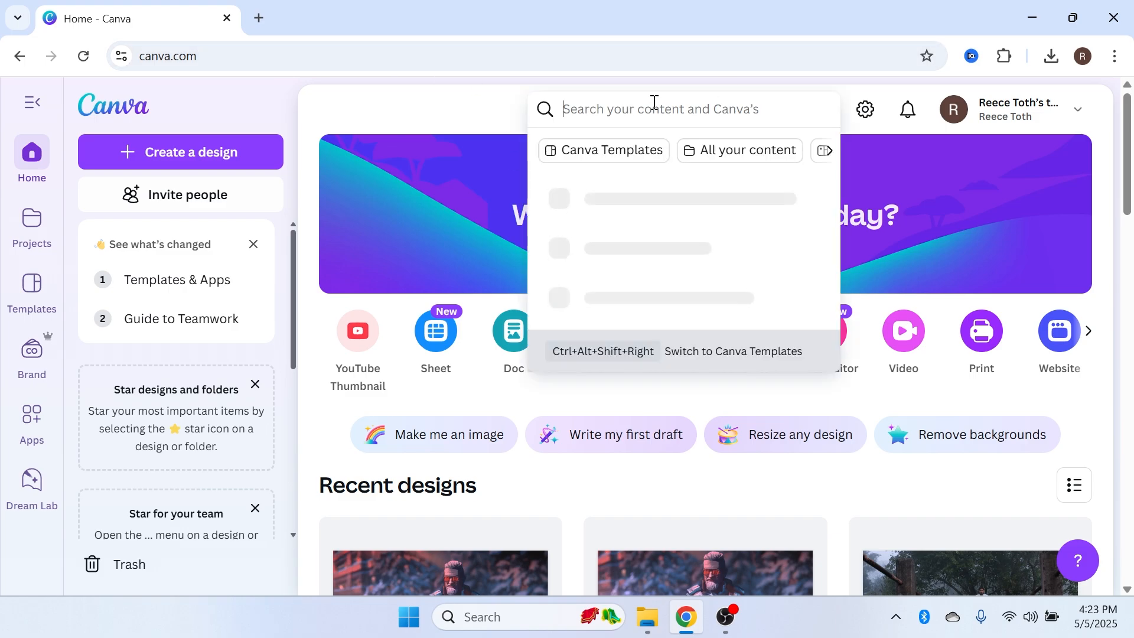
type("tikto")
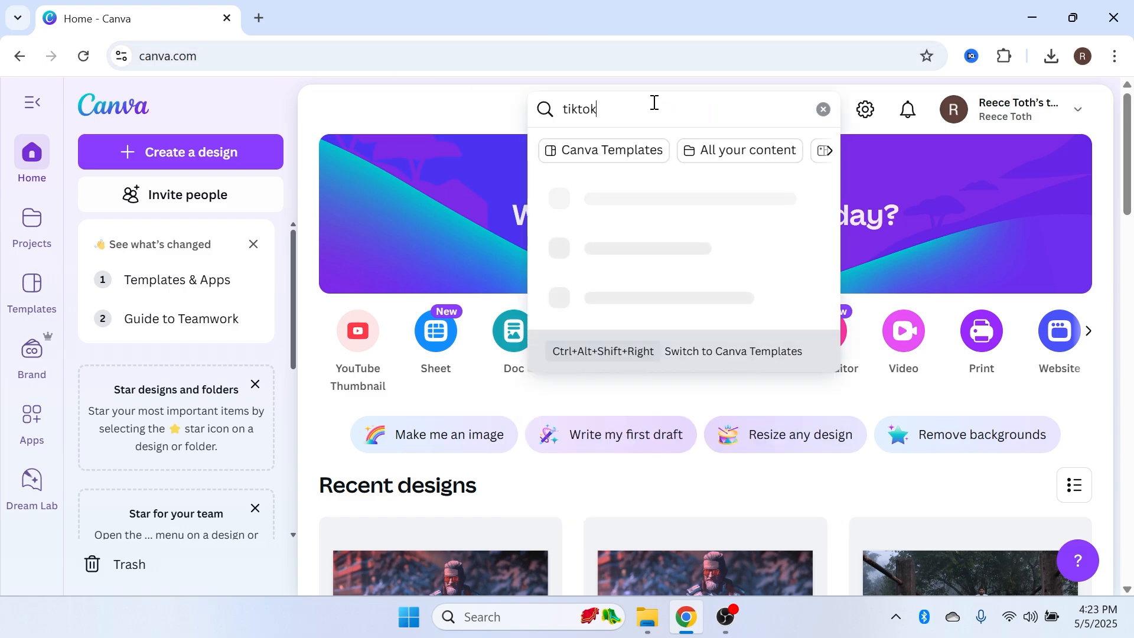
type("k")
left_click(647, 201)
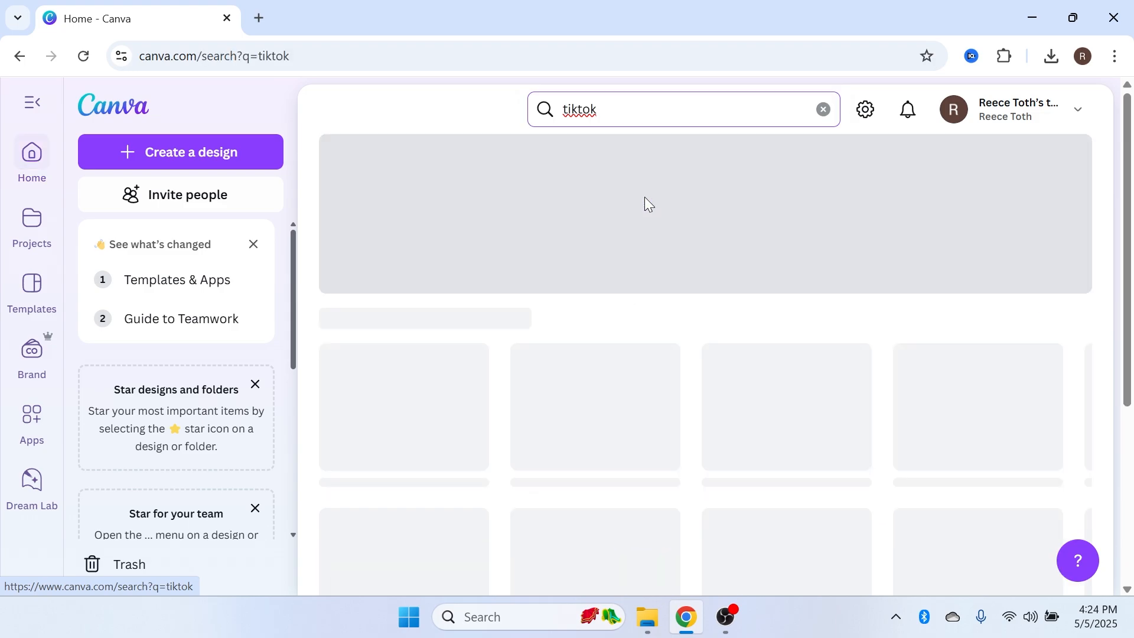
left_click(433, 158)
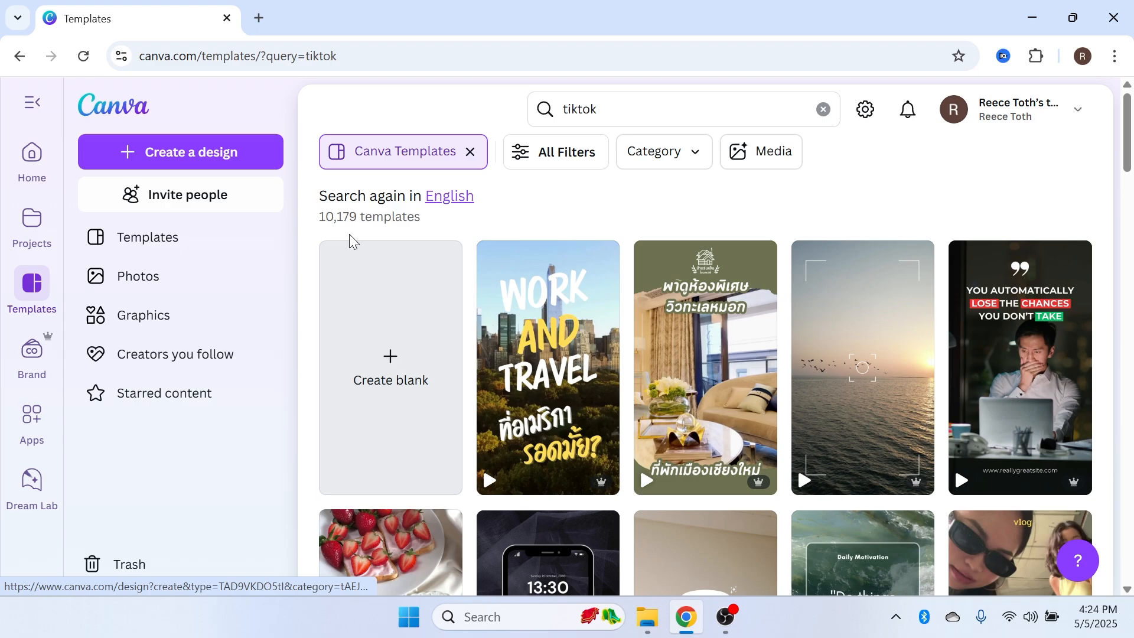
Browse the tiktok template results and create a blank mobile video design
scroll(768, 260, "down", 1)
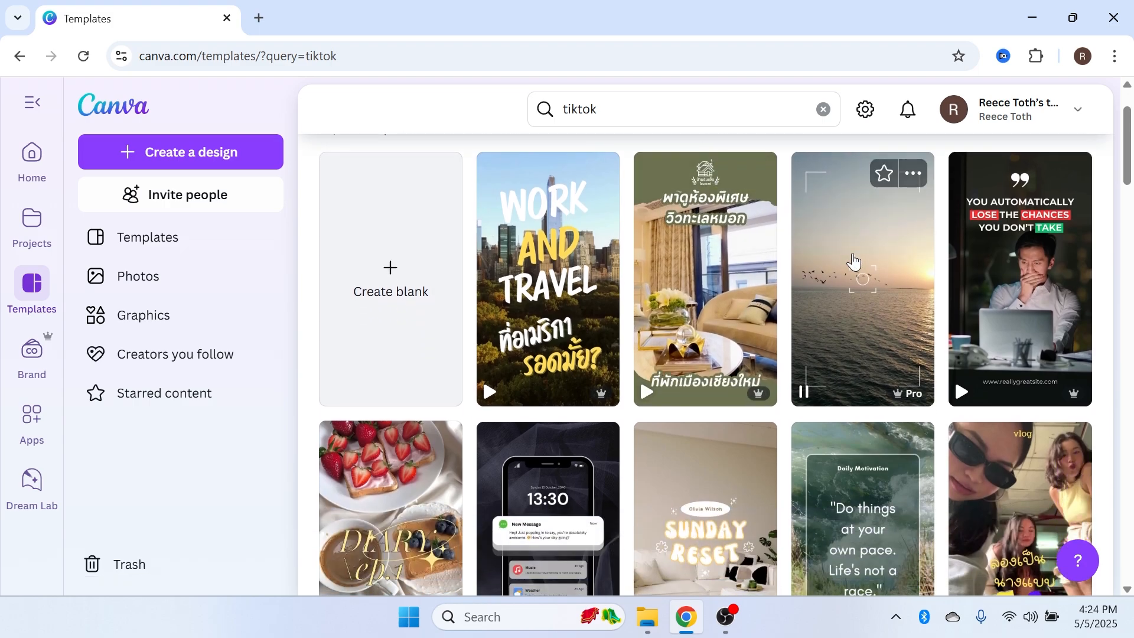
scroll(670, 324, "down", 3)
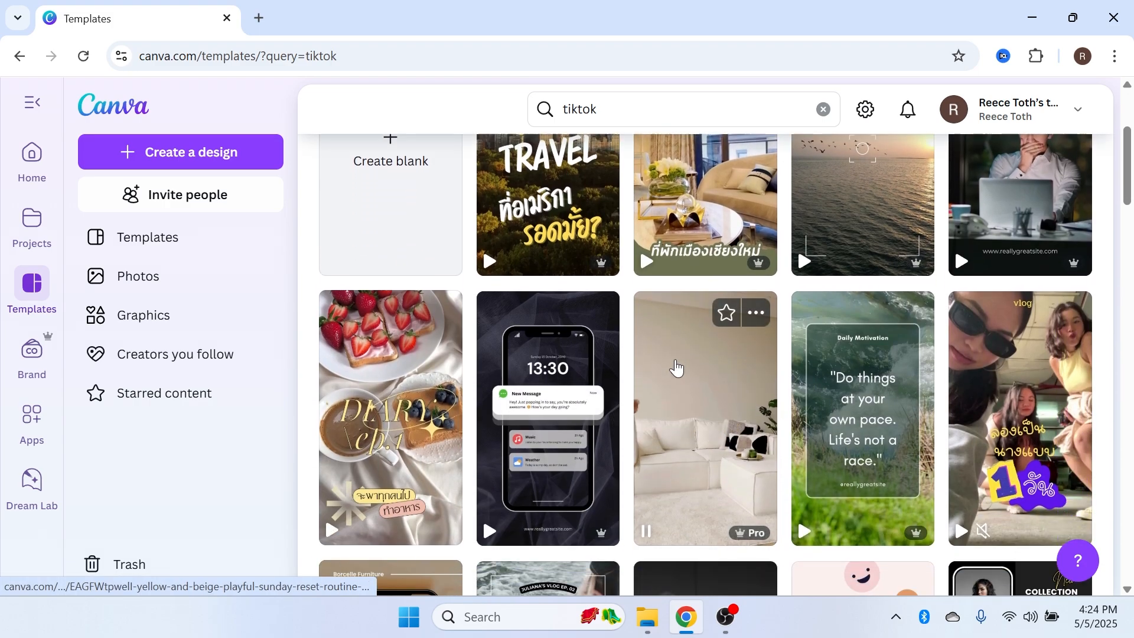
scroll(596, 376, "up", 4)
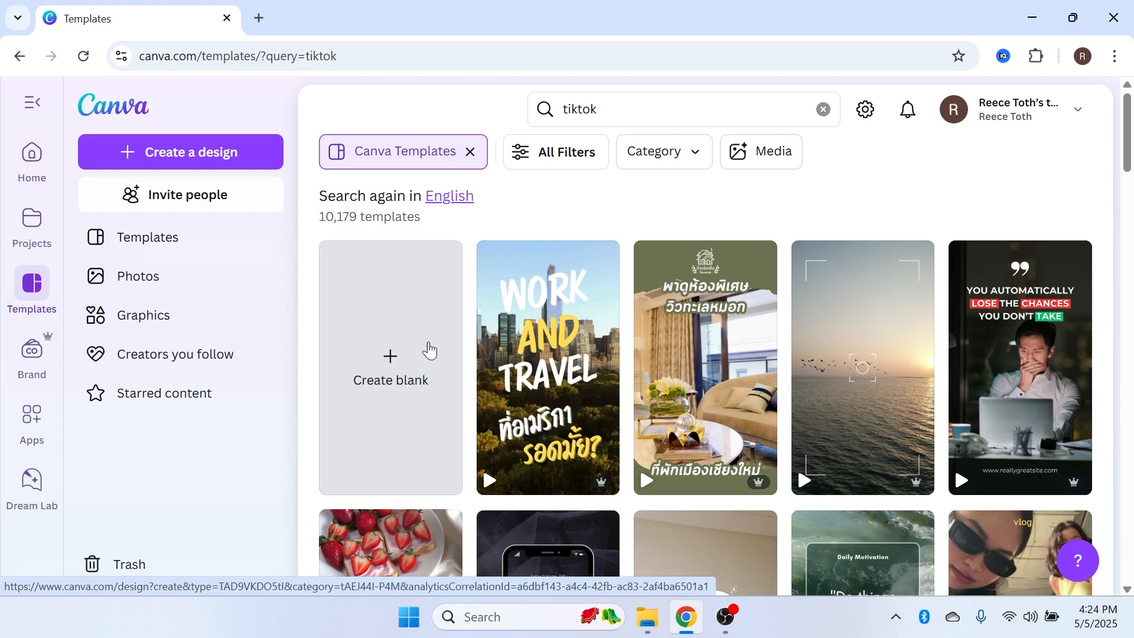
left_click(397, 342)
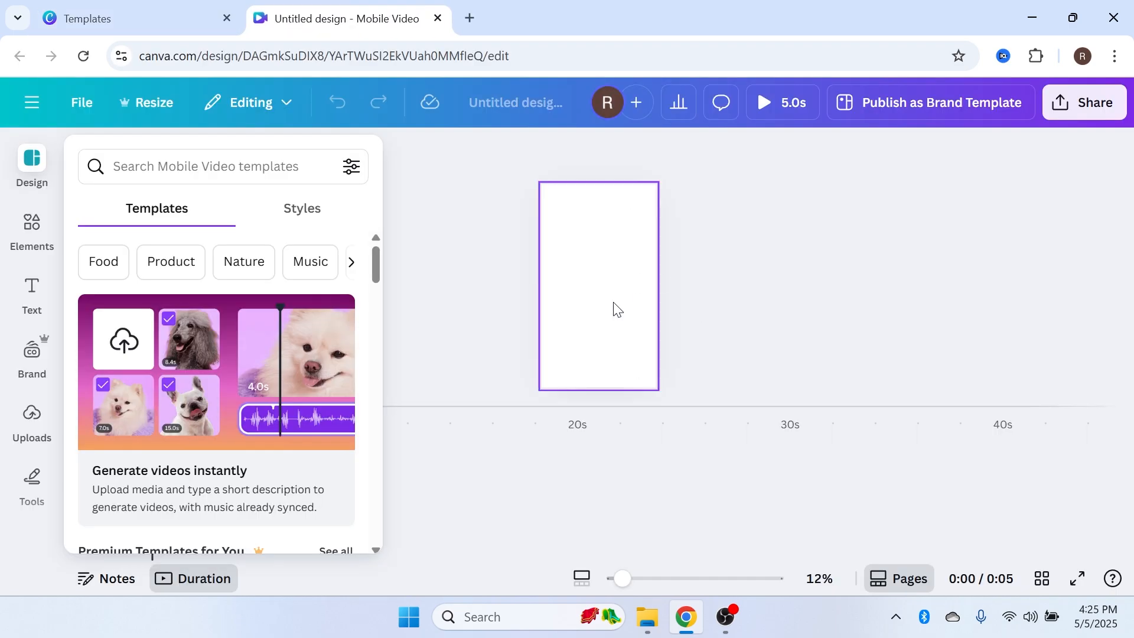
Switch to Pixabay and search its stock videos for cooking
mouse_move(623, 578)
left_mouse_down()
mouse_move(645, 581)
mouse_move(624, 578)
left_mouse_up()
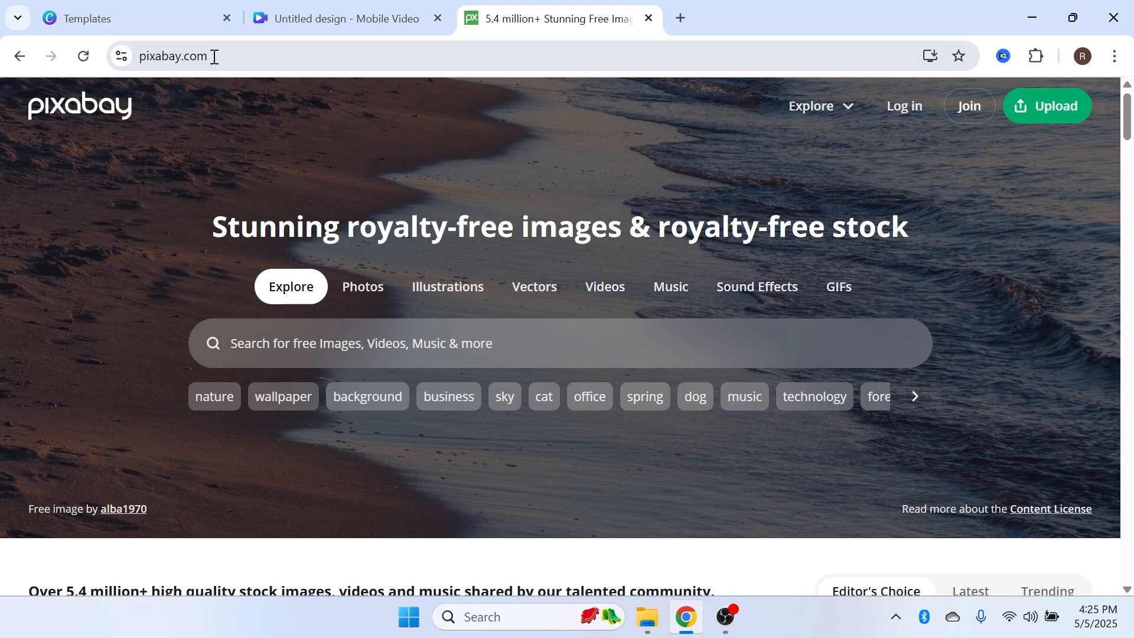
left_click(611, 291)
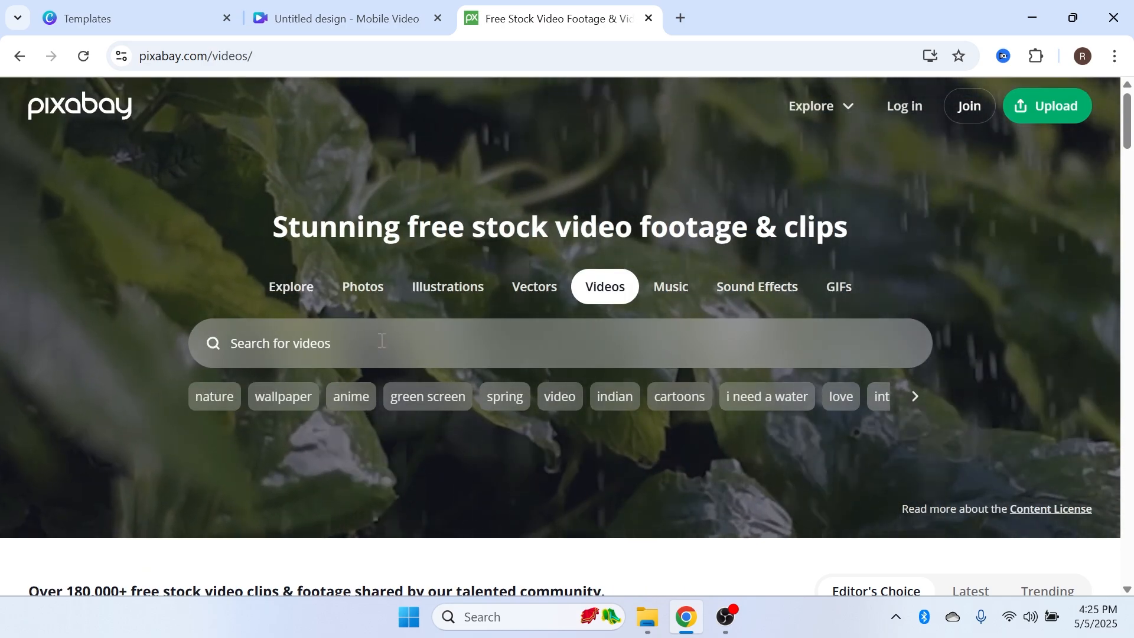
left_click(381, 341)
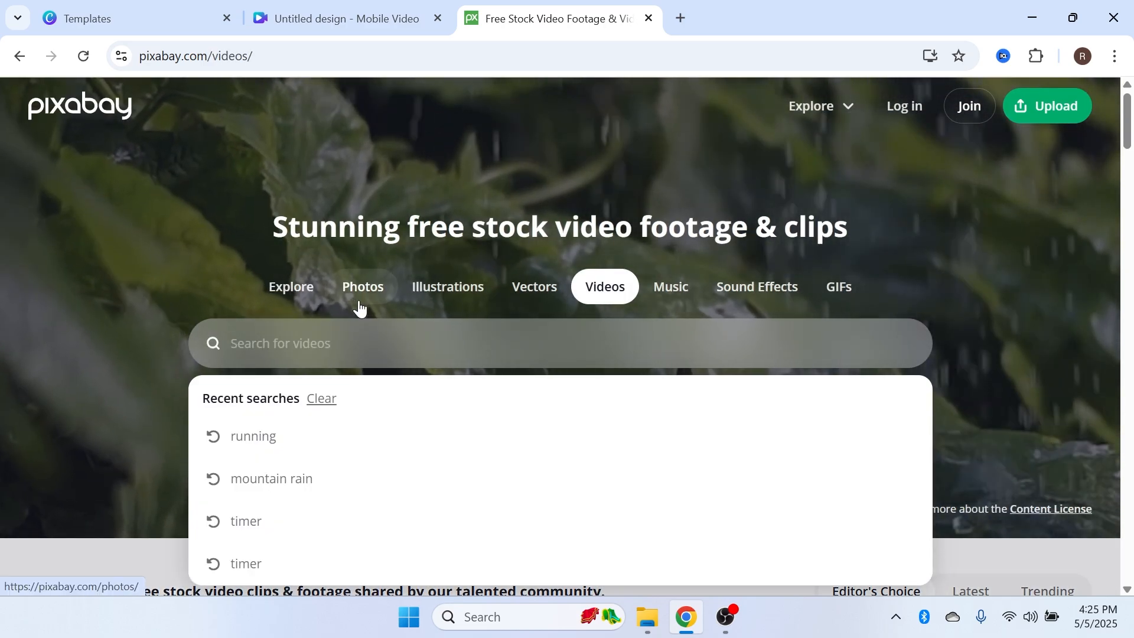
type("cooking")
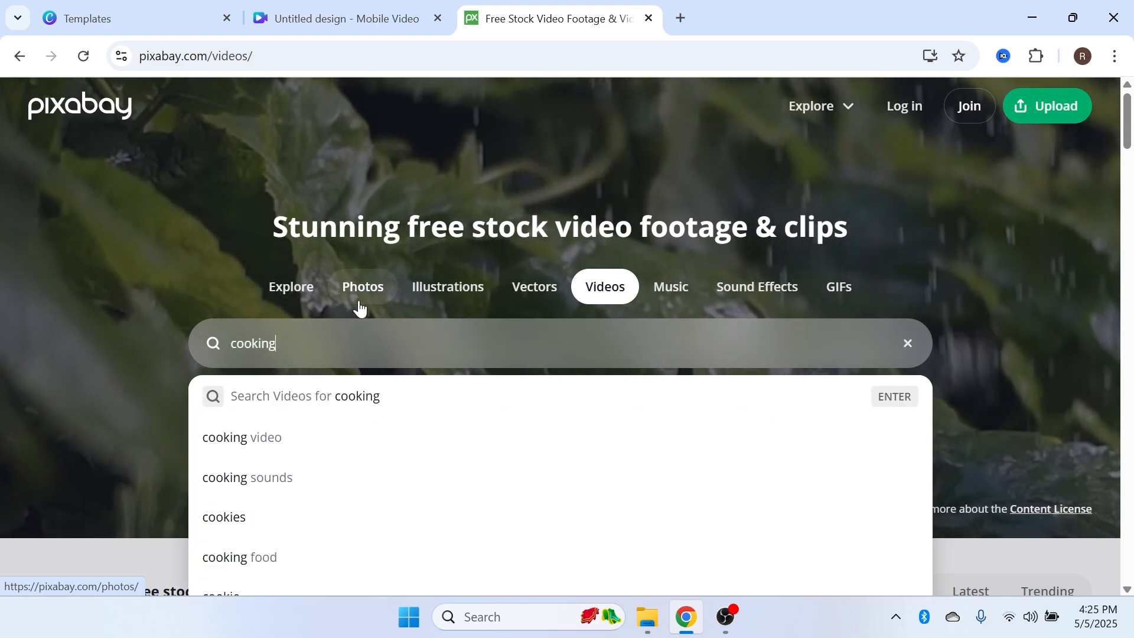
key("Return")
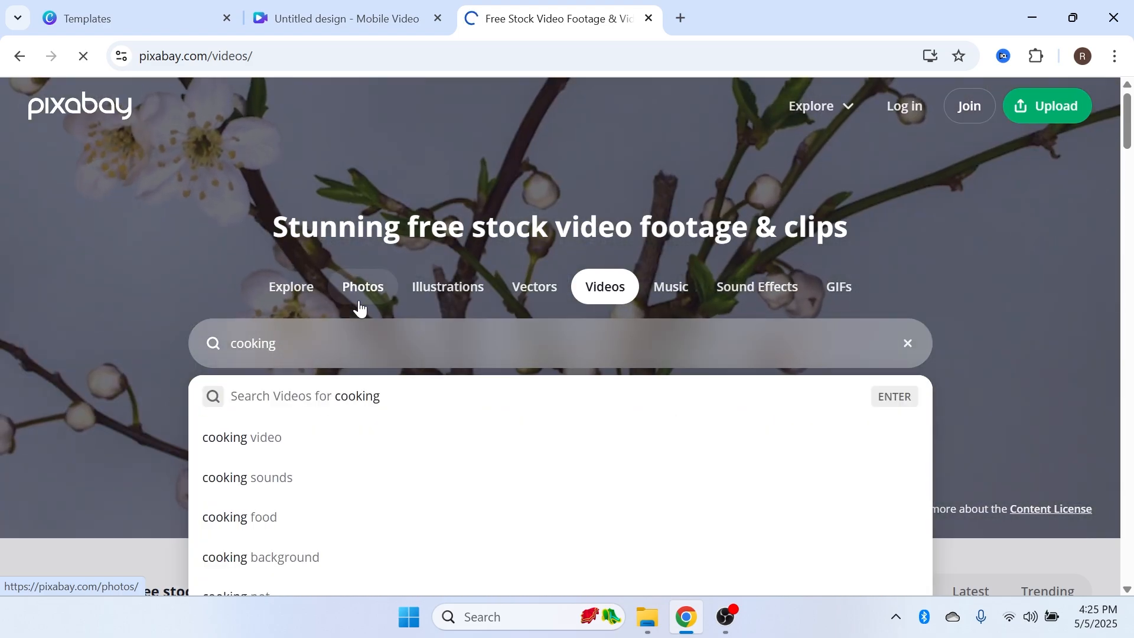
Open the 'Noodles, Pasta, Cook' video from the cooking results
scroll(413, 273, "down", 8)
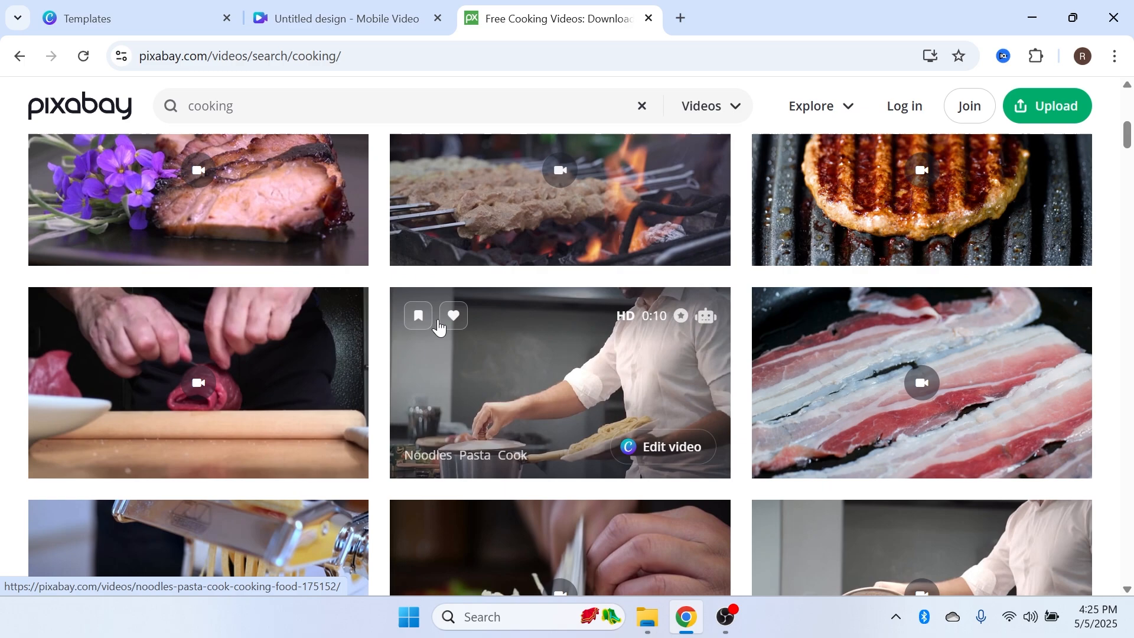
scroll(131, 349, "down", 3)
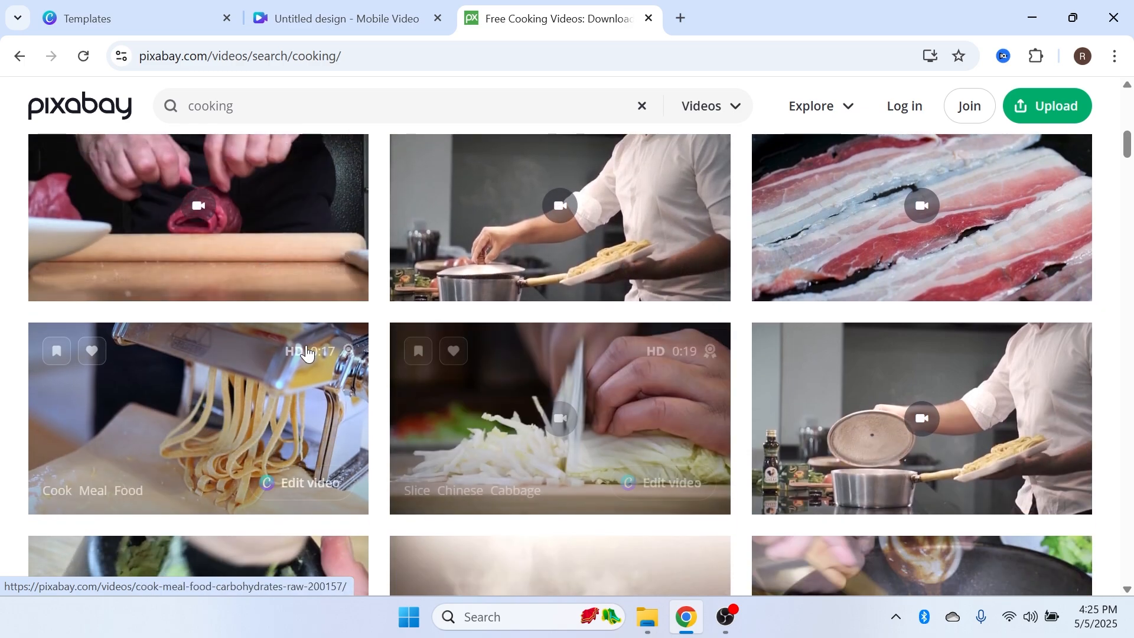
scroll(304, 334, "down", 1)
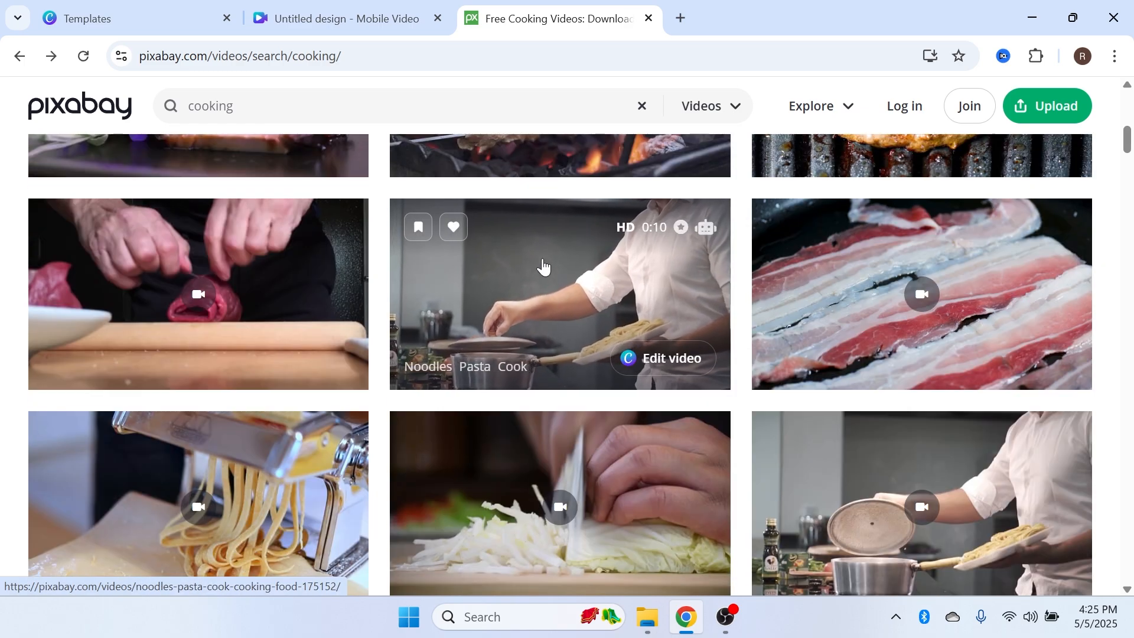
left_click(552, 260)
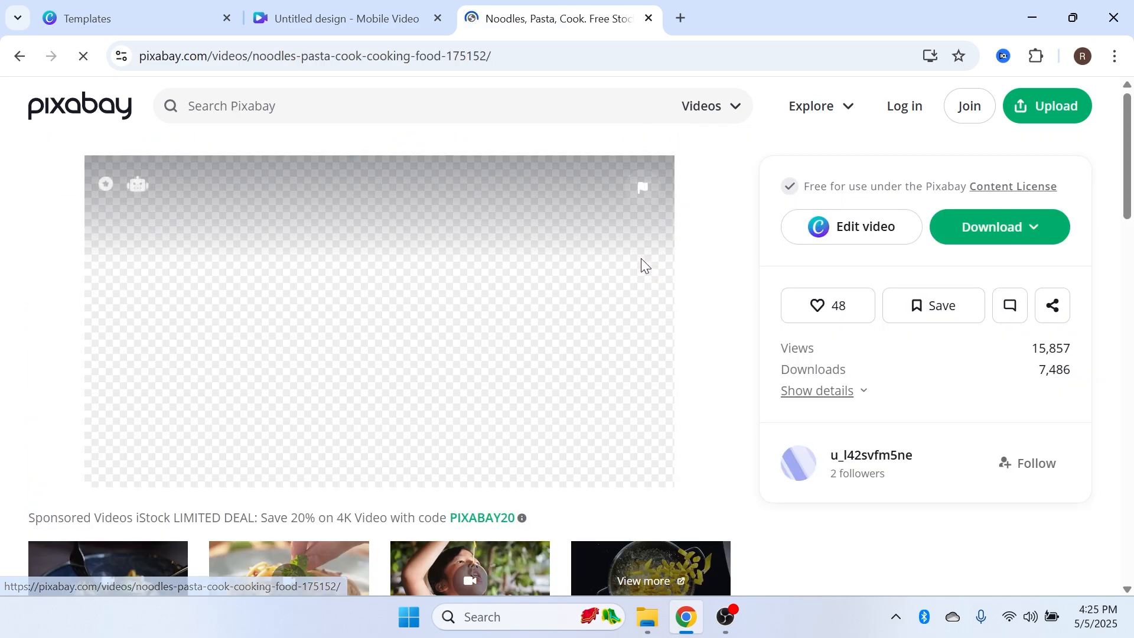
Download the video as a 1280×720 MP4
left_click(997, 227)
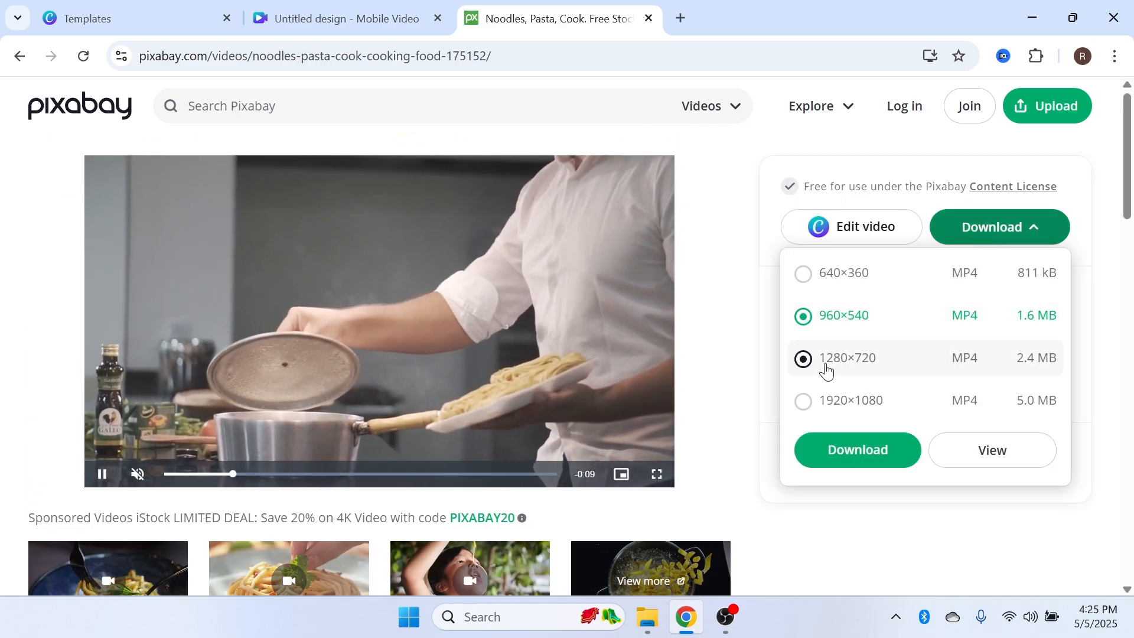
left_click(829, 369)
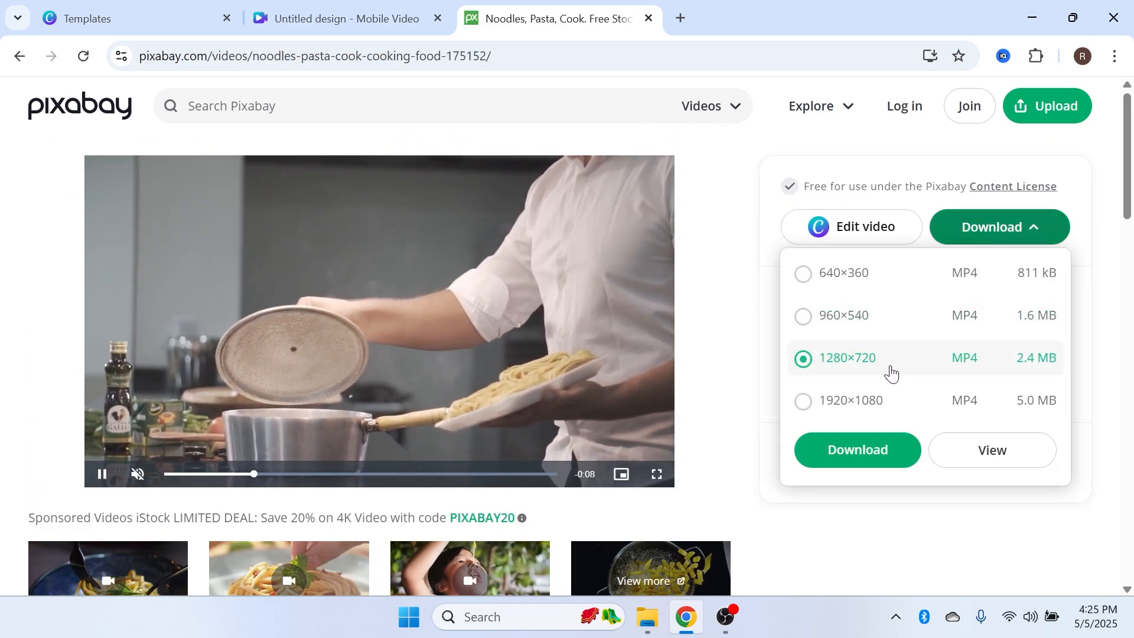
left_click(859, 451)
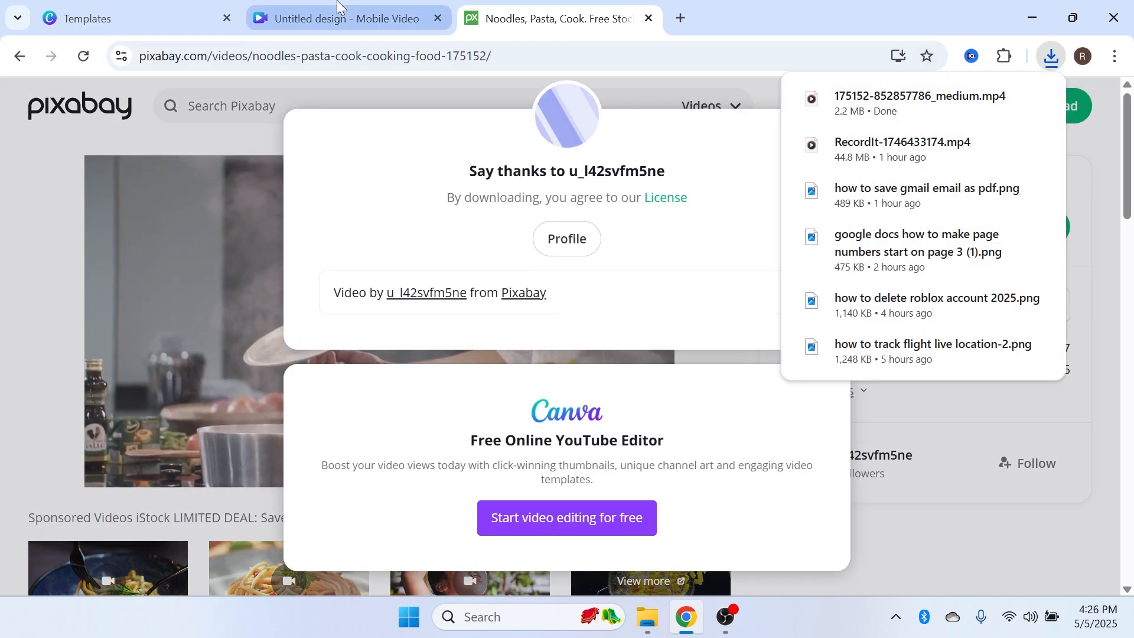
left_click(345, 19)
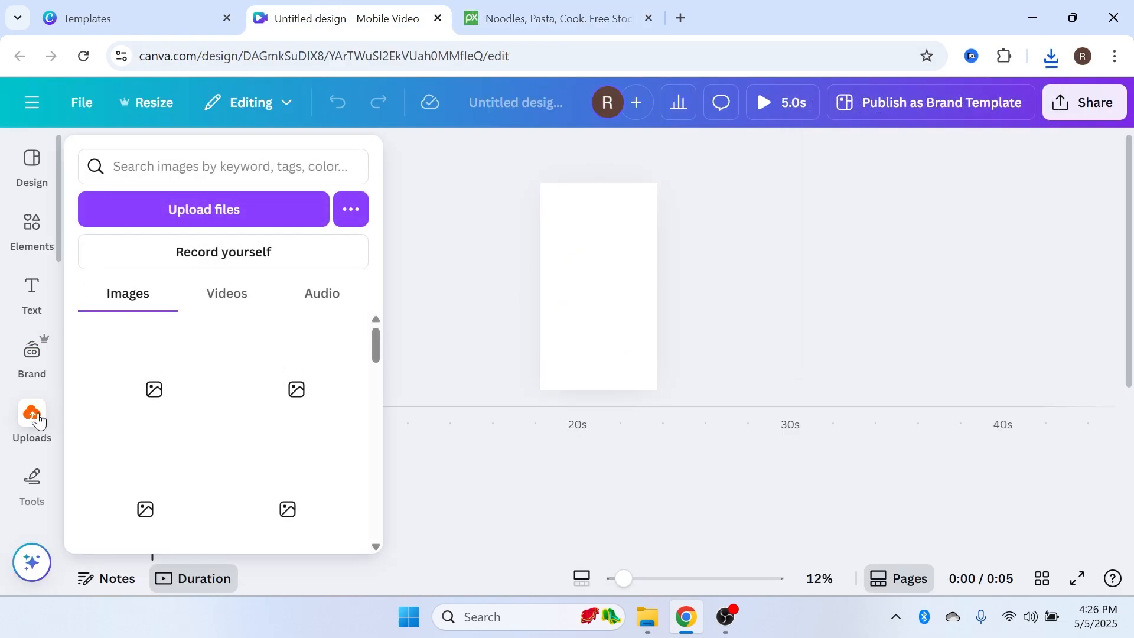
left_click(35, 420)
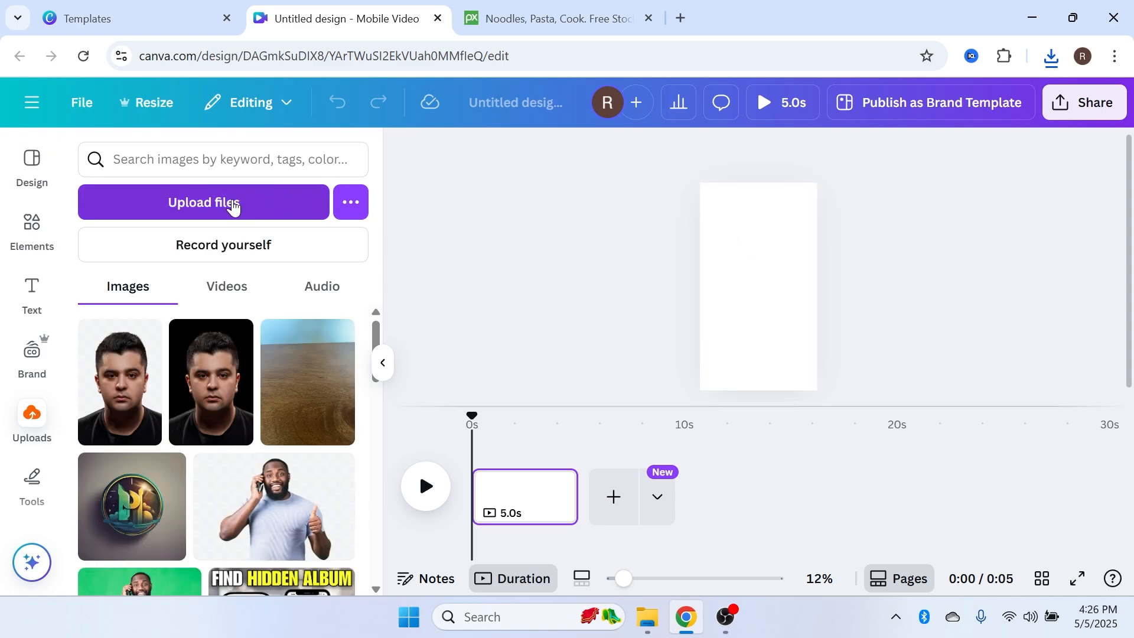
left_click(234, 203)
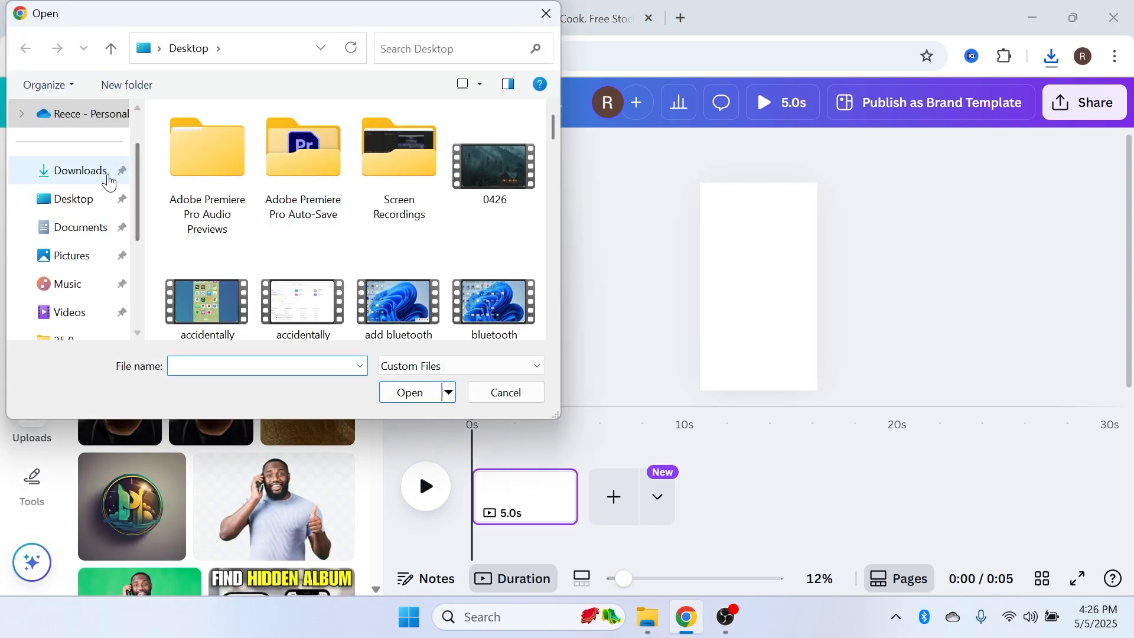
left_click(108, 180)
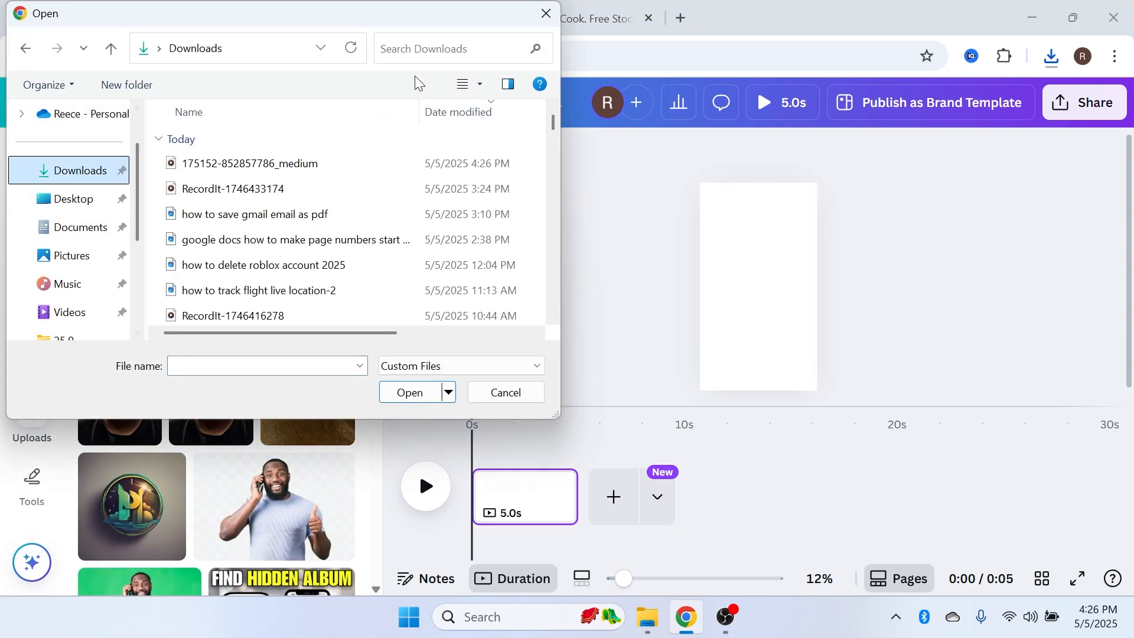
double_click(249, 168)
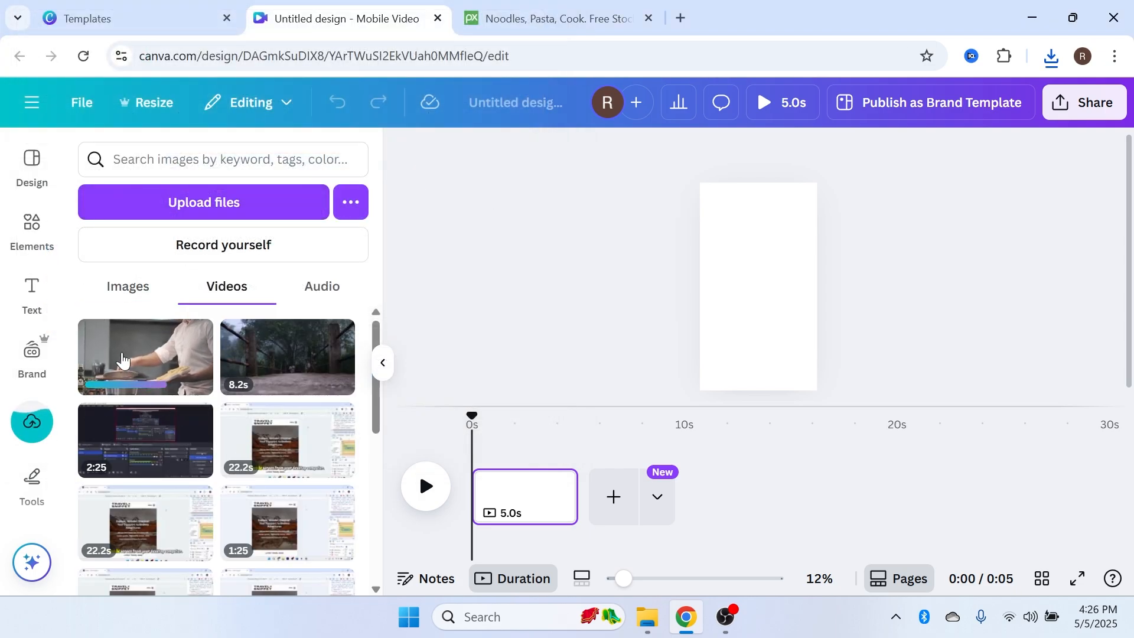
Place the uploaded cooking video onto the blank page
left_click_drag(150, 337, 747, 278)
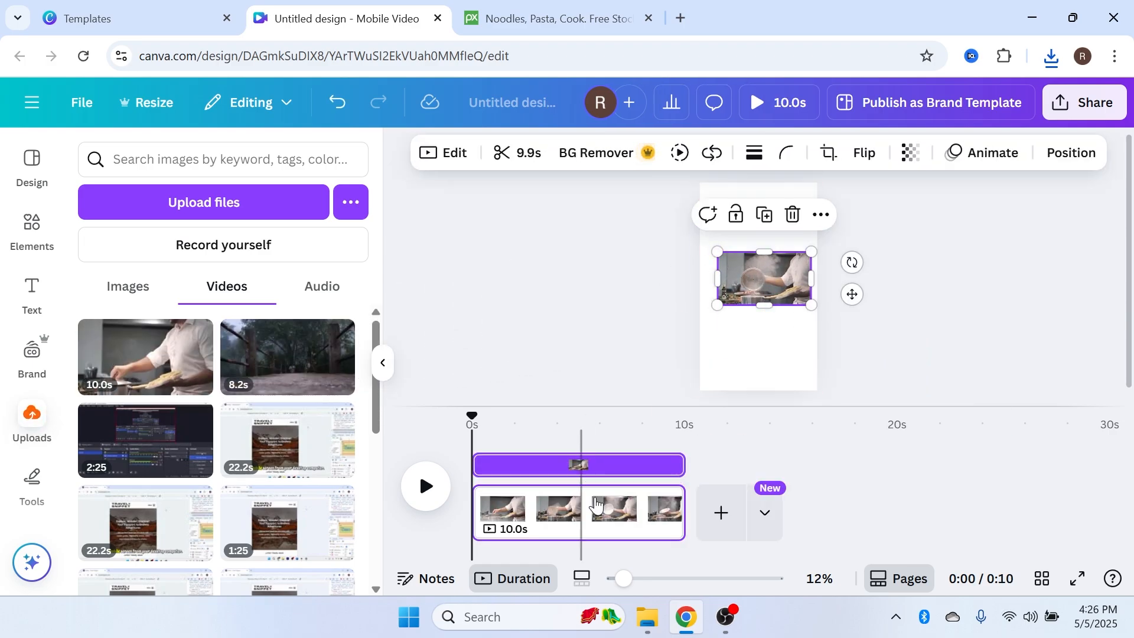
left_click_drag(624, 579, 634, 578)
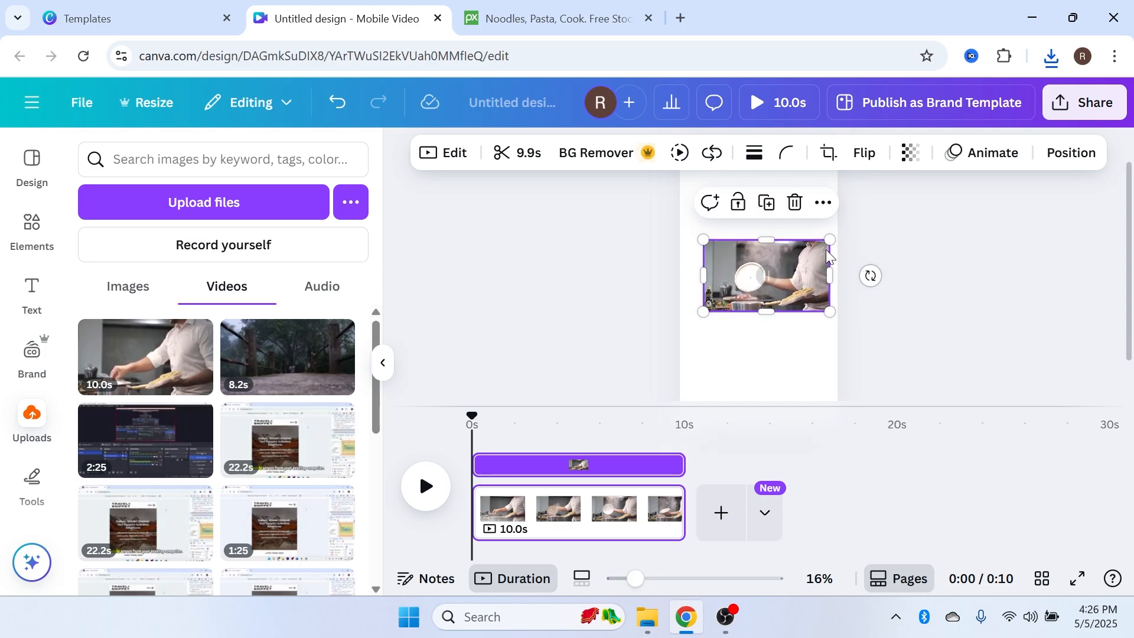
scroll(980, 323, "up", 1)
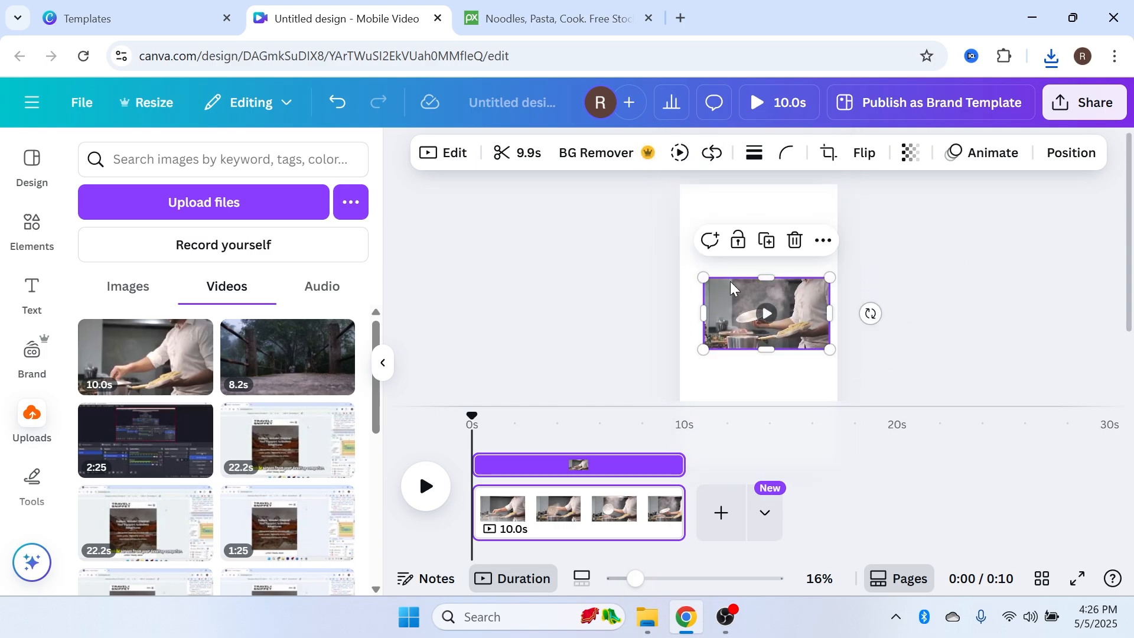
left_click_drag(731, 288, 735, 311)
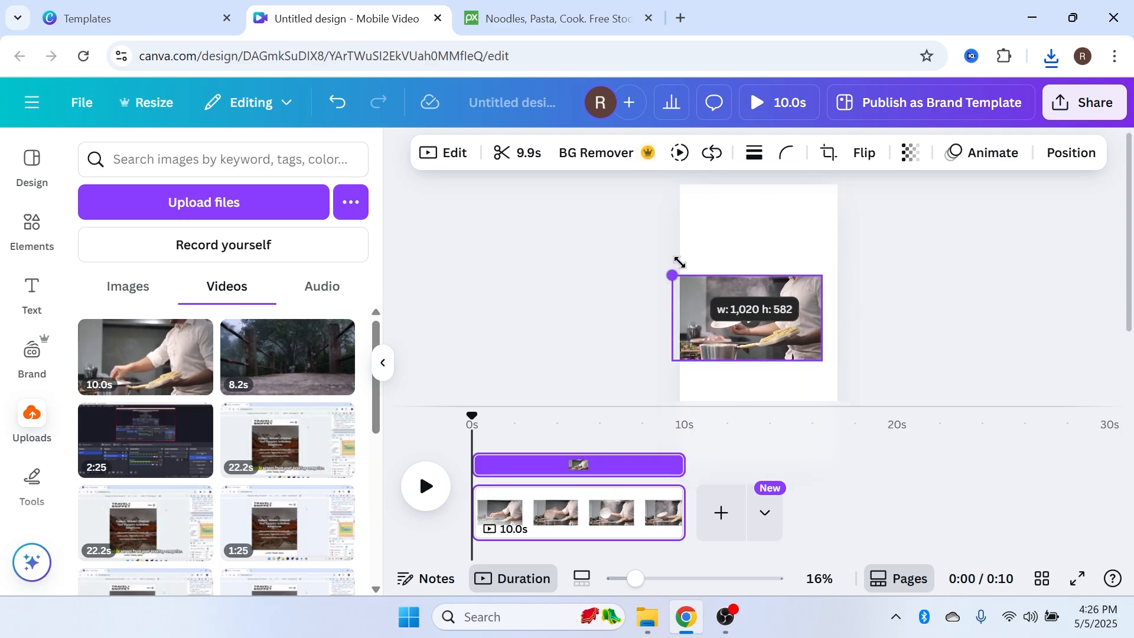
Enlarge and reposition the video so it fills the vertical page
left_click_drag(679, 261, 557, 178)
left_click_drag(661, 296, 707, 271)
left_click_drag(591, 341, 515, 387)
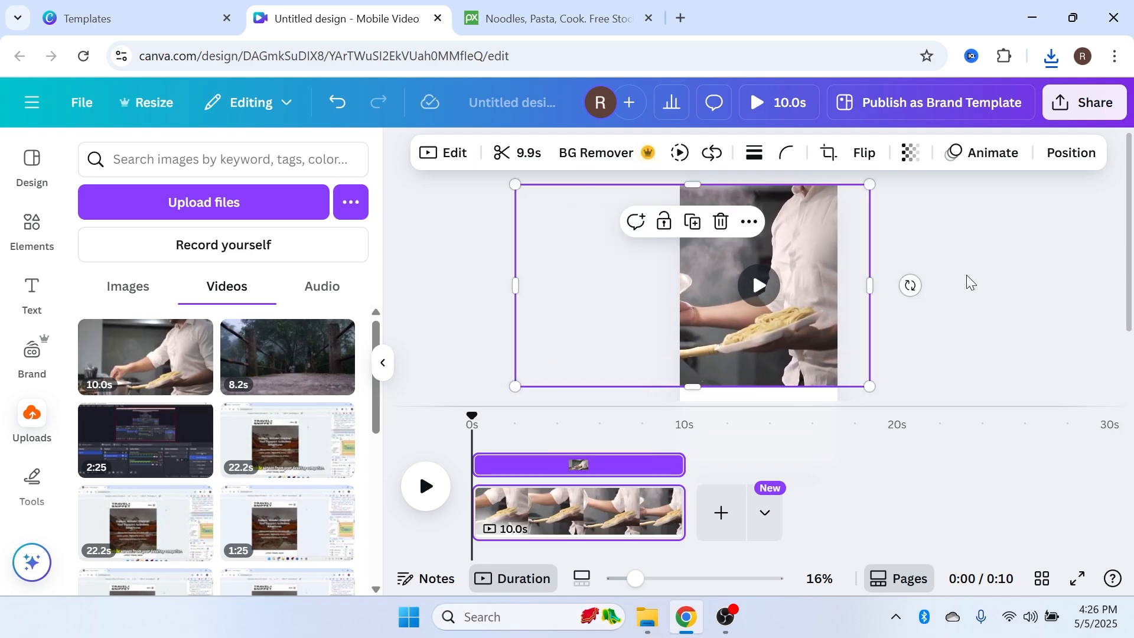
left_click_drag(869, 386, 1015, 471)
left_click_drag(826, 272, 768, 273)
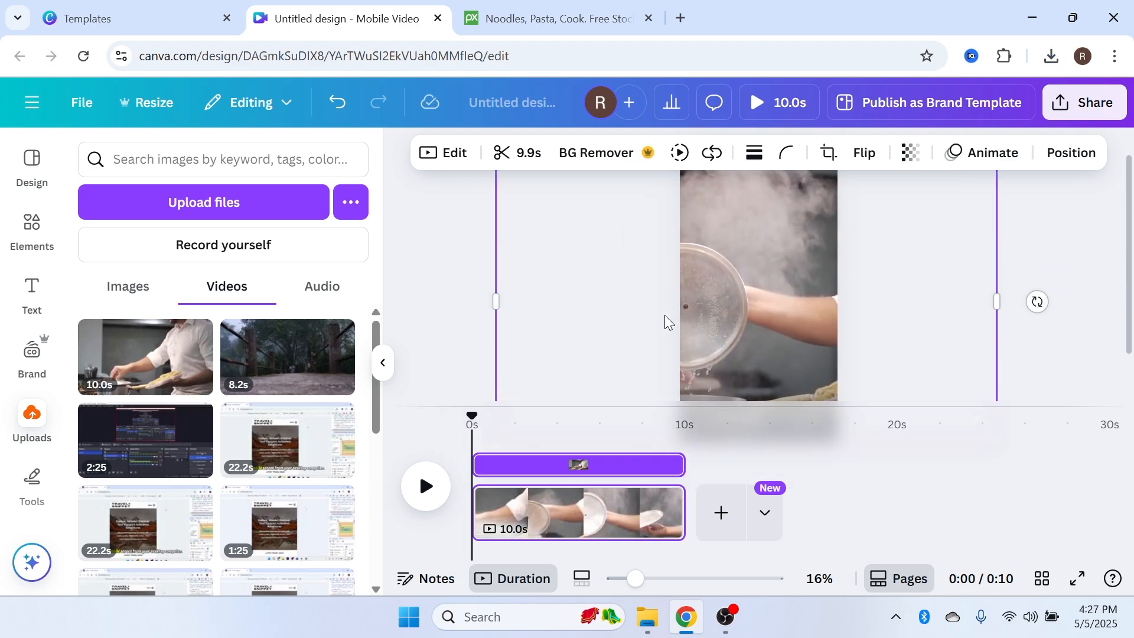
scroll(668, 322, "up", 1)
scroll(767, 301, "down", 2)
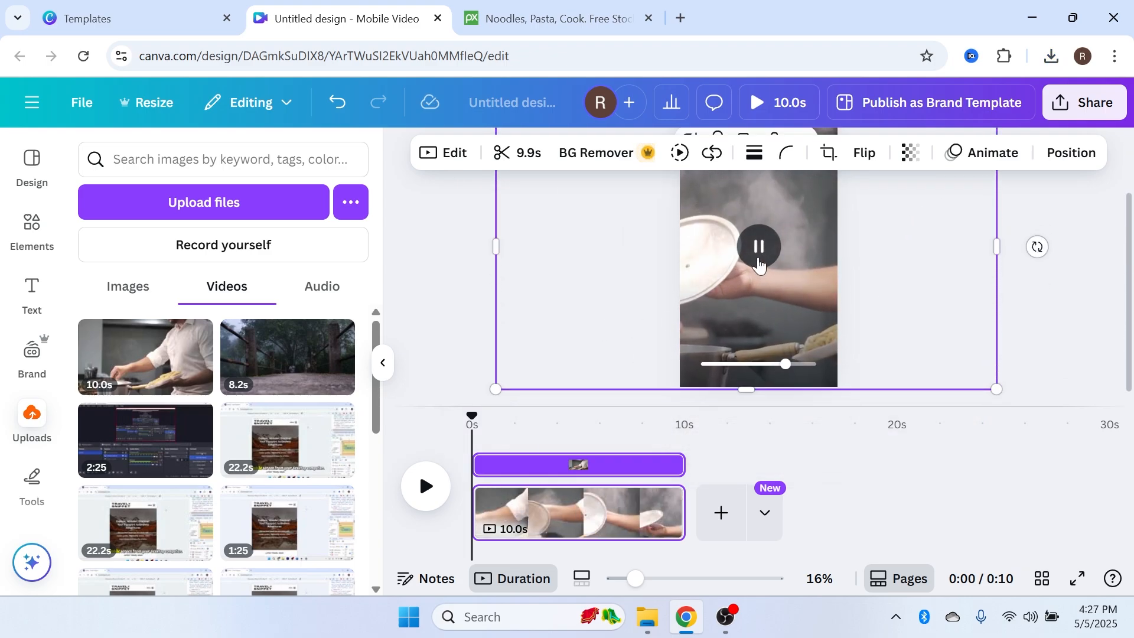
Preview the video and apply the Belvedere filter to it
left_click(758, 265)
scroll(759, 266, "up", 1)
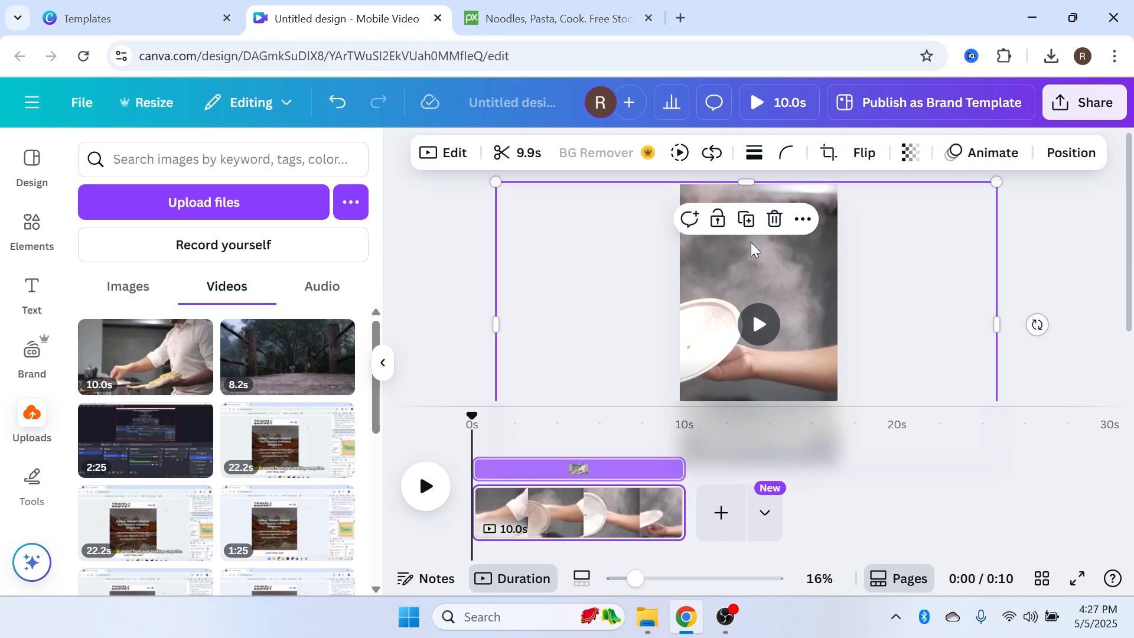
left_click(451, 155)
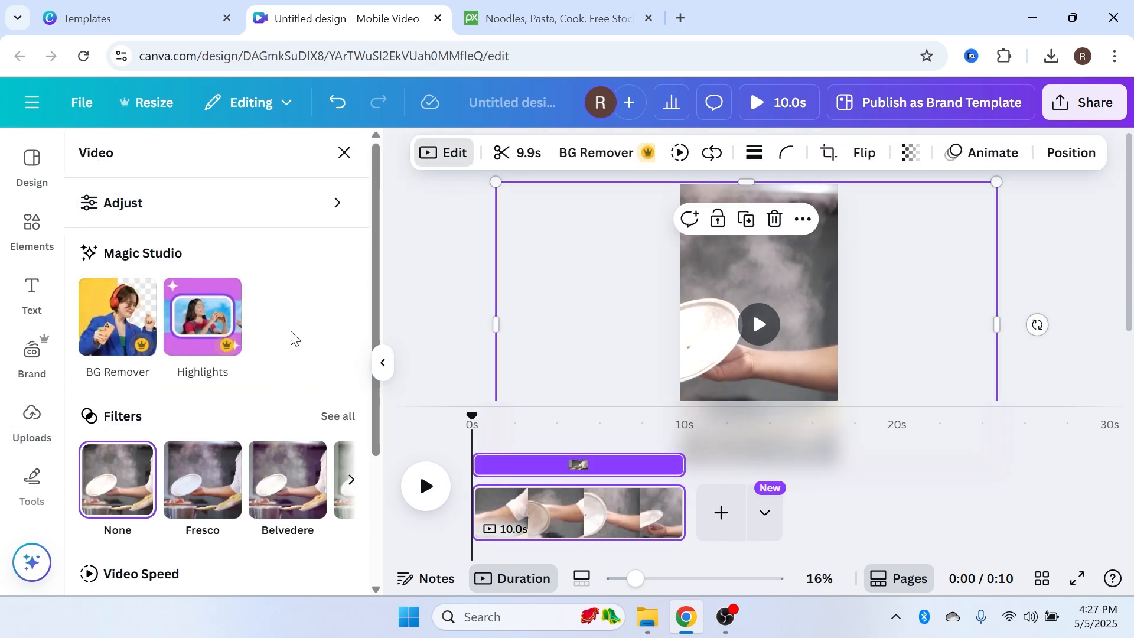
scroll(165, 331, "down", 3)
left_click(194, 319)
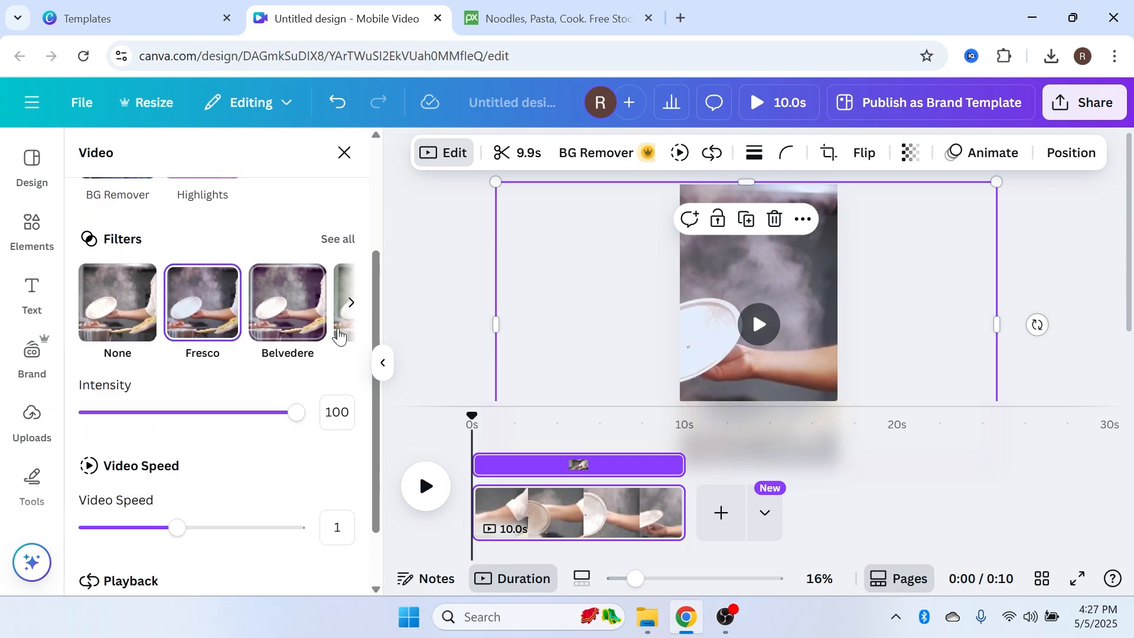
left_click(288, 303)
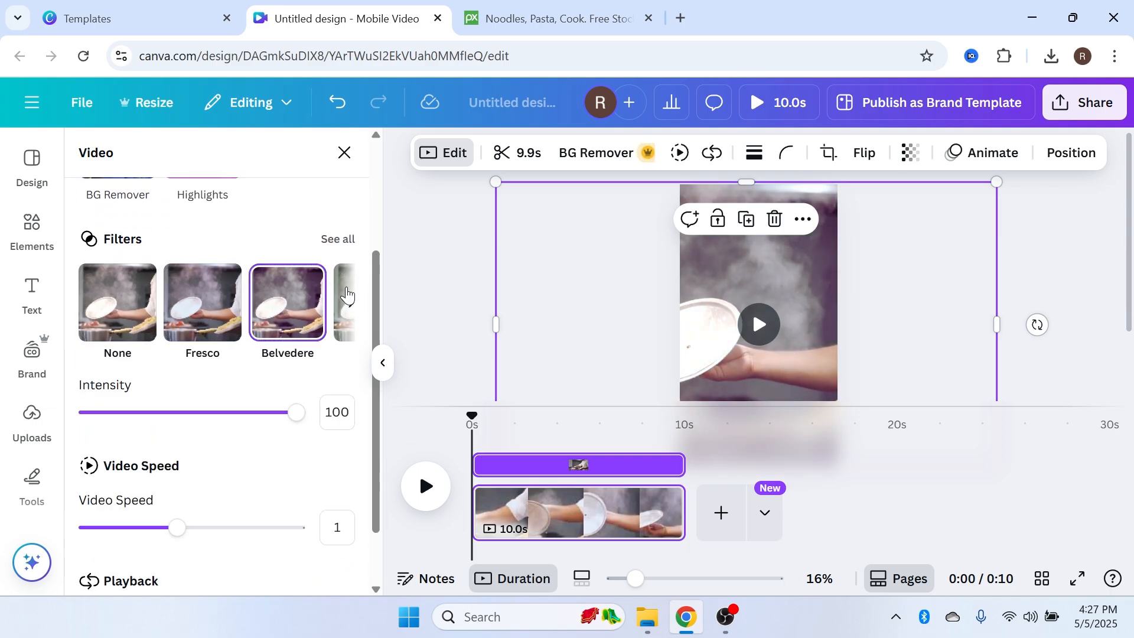
Change the video's filter to Myst
left_click(350, 298)
left_click(280, 302)
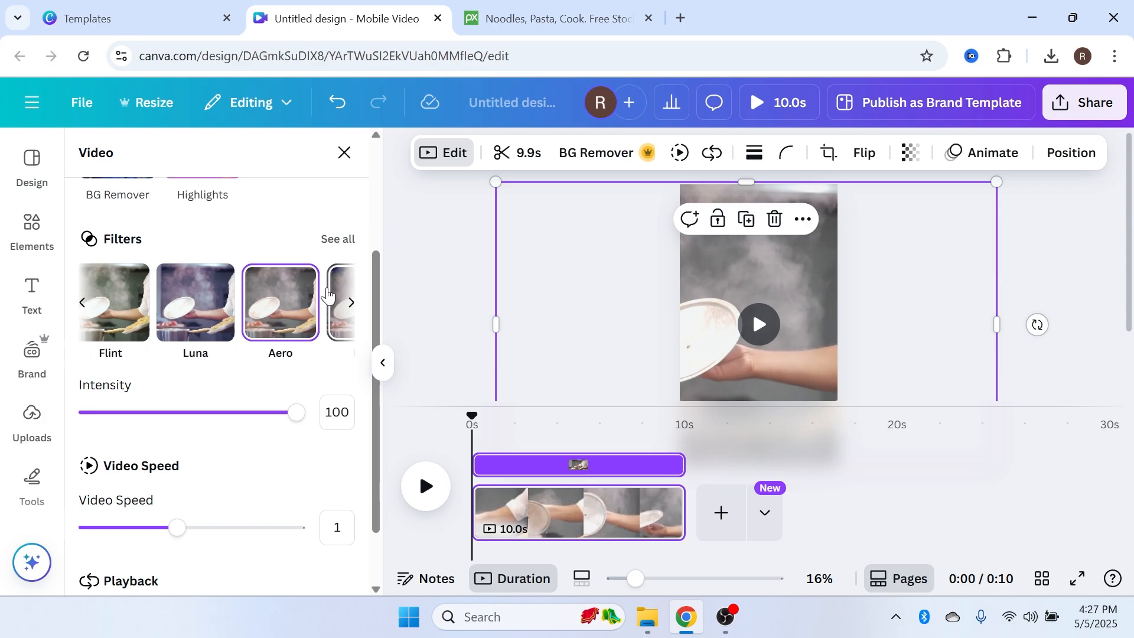
left_click(333, 298)
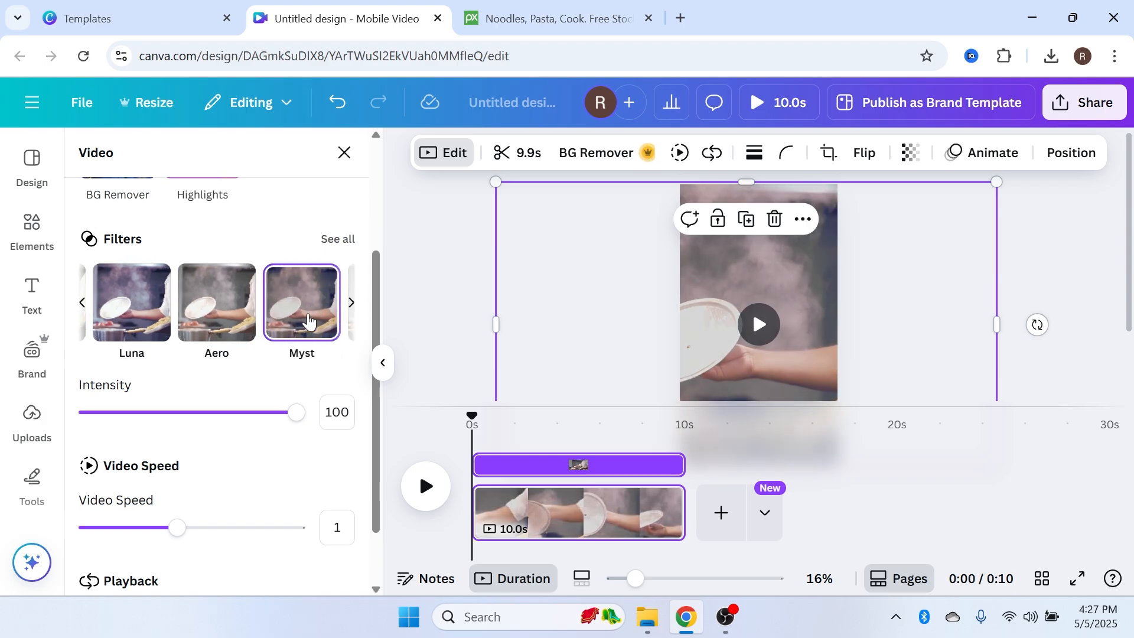
left_click_drag(296, 413, 362, 357)
scroll(228, 414, "down", 1)
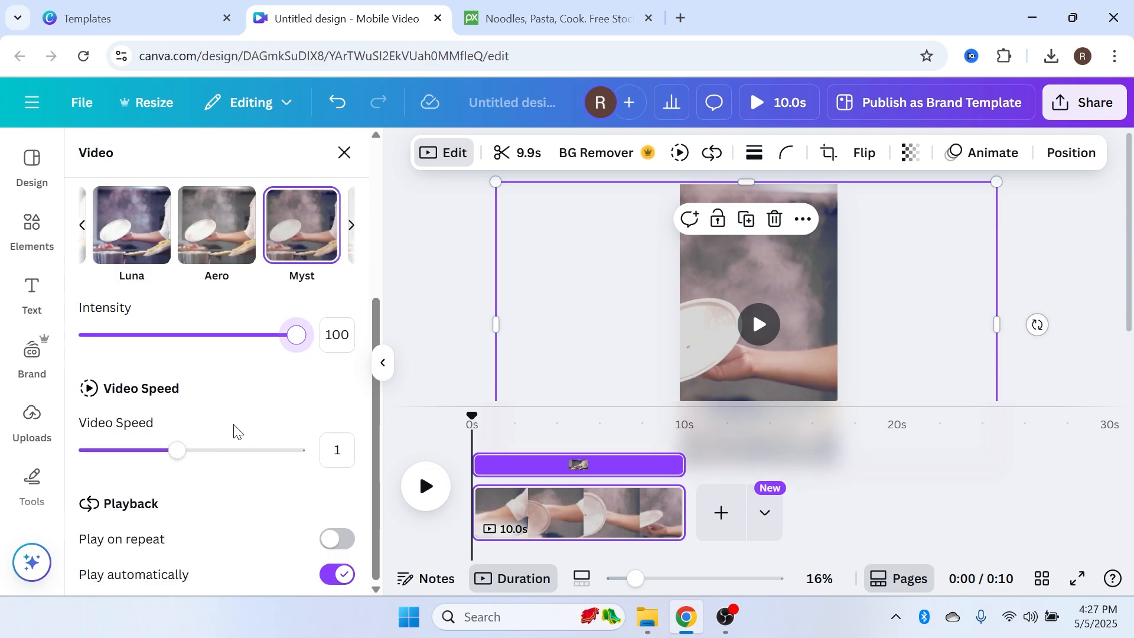
left_click(627, 286)
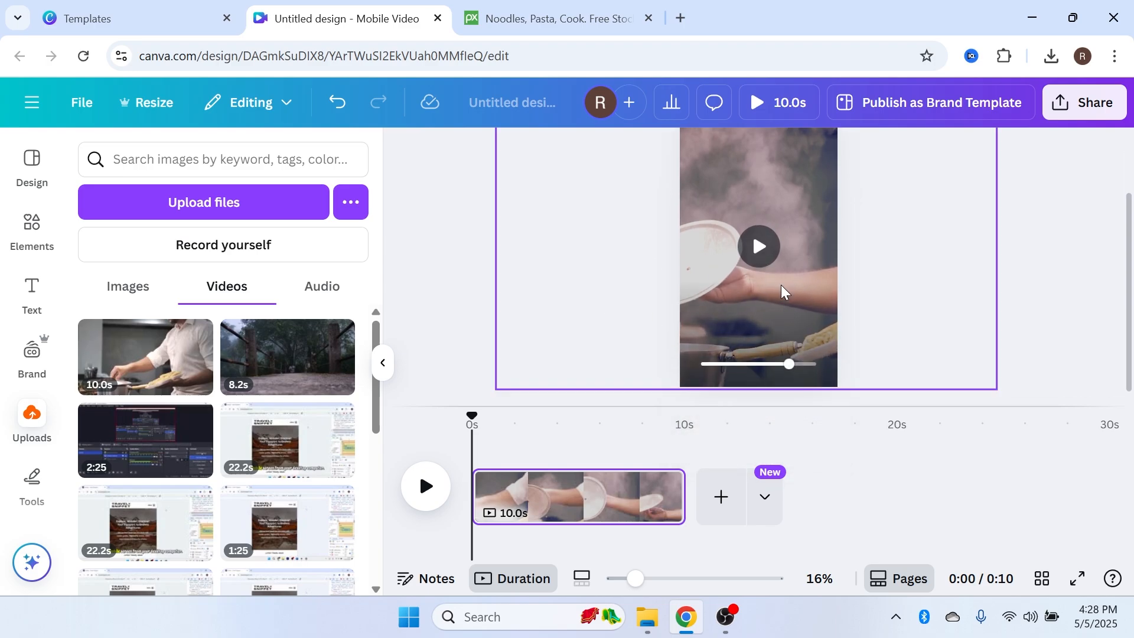
scroll(591, 284, "down", 1)
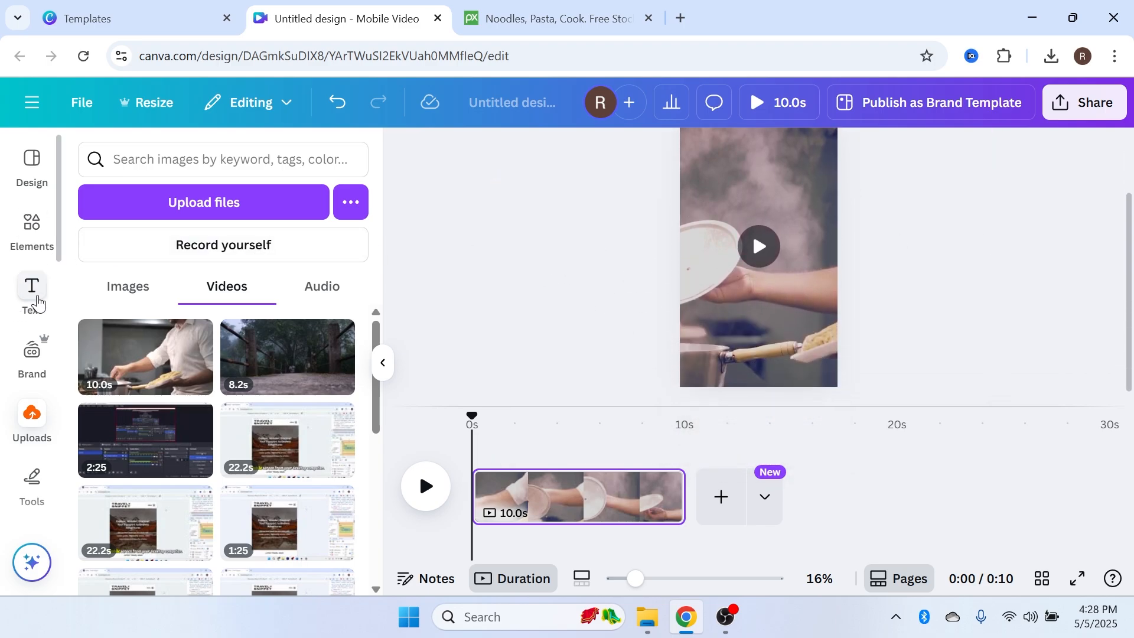
Add a heading on the video reading "COOKING TIP:" with "Taste as you go" on a second line
left_click(33, 289)
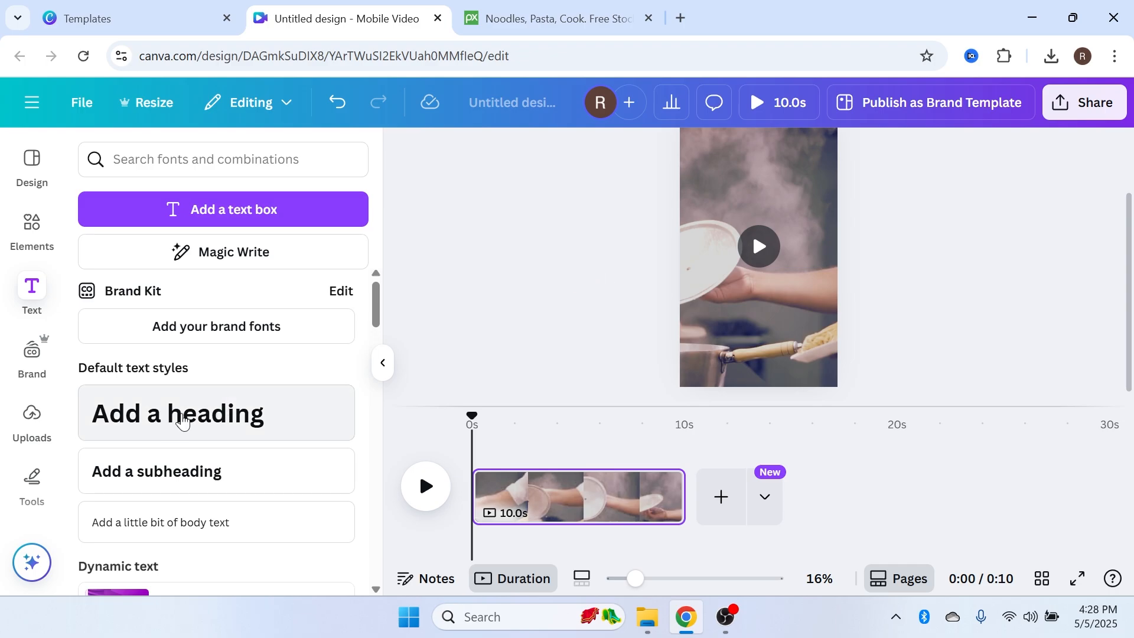
left_click_drag(182, 421, 691, 316)
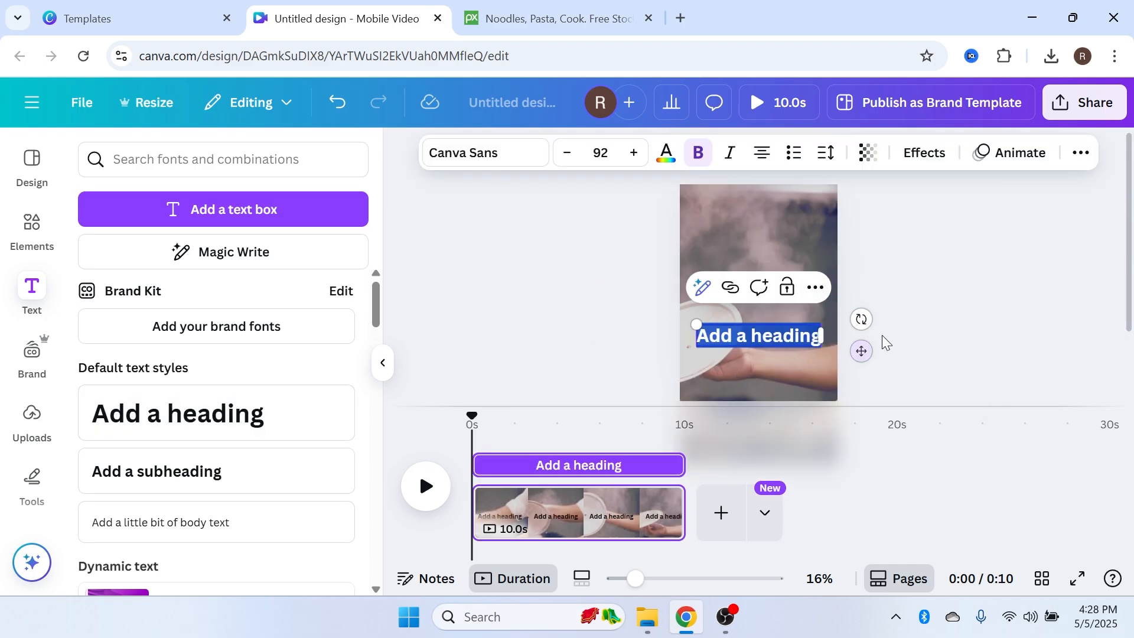
key("BackSpace")
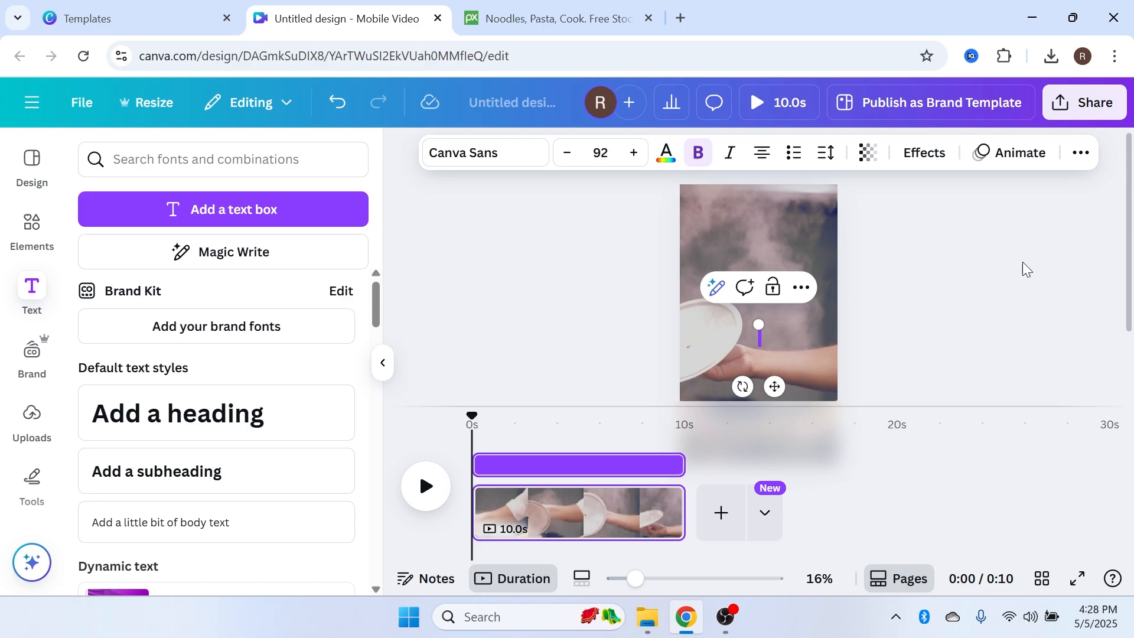
type("COOKING TIP:1")
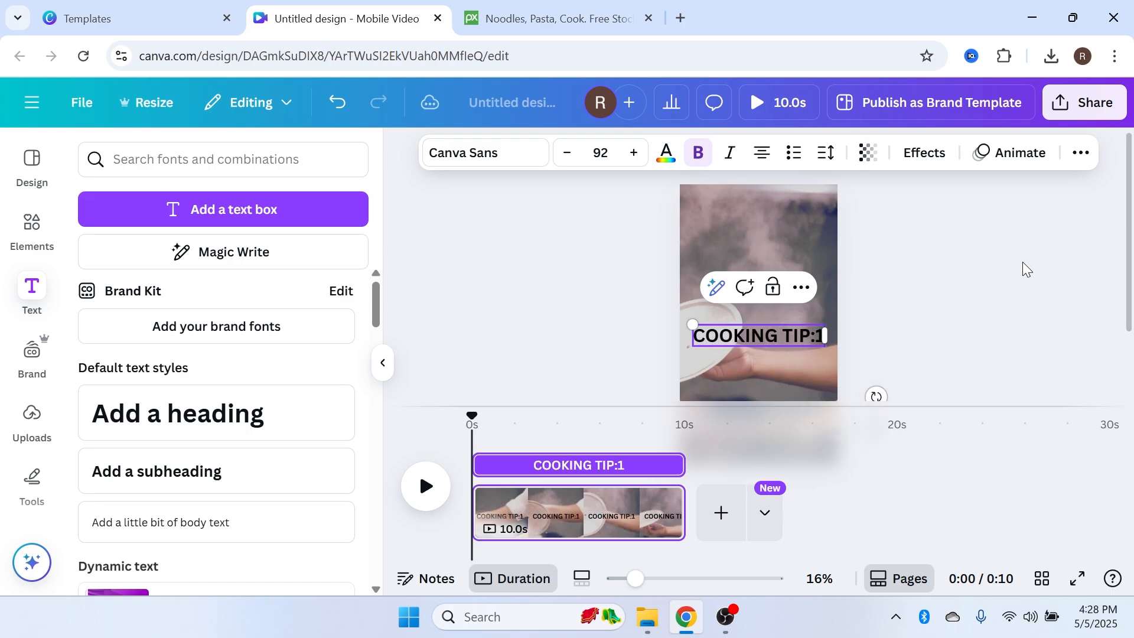
key("Return")
type("Tas")
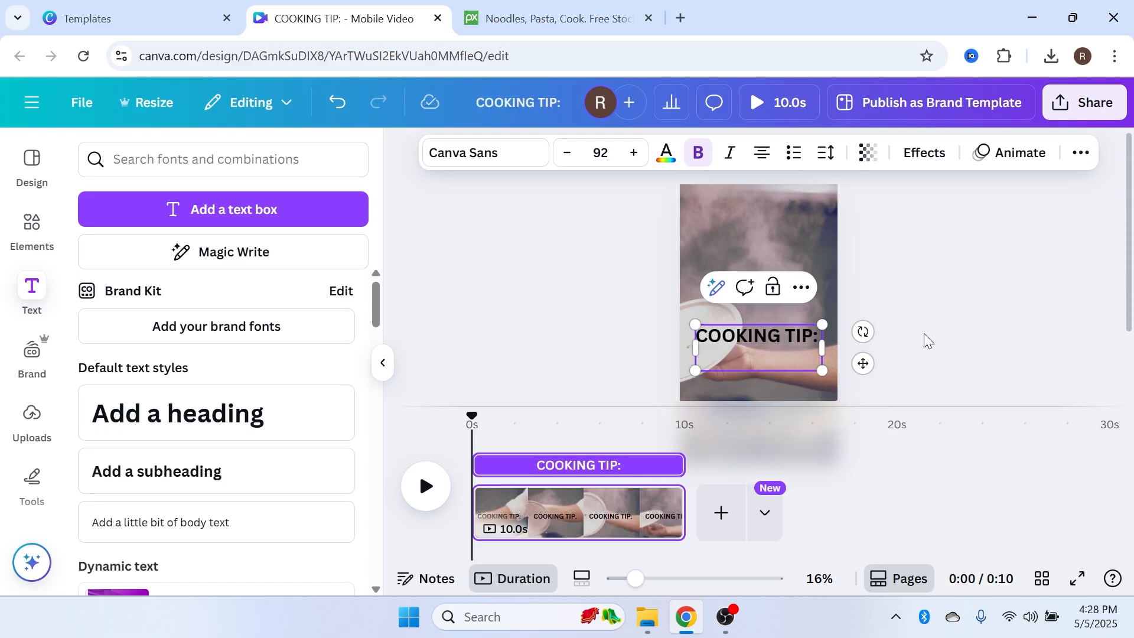
type("te as you go")
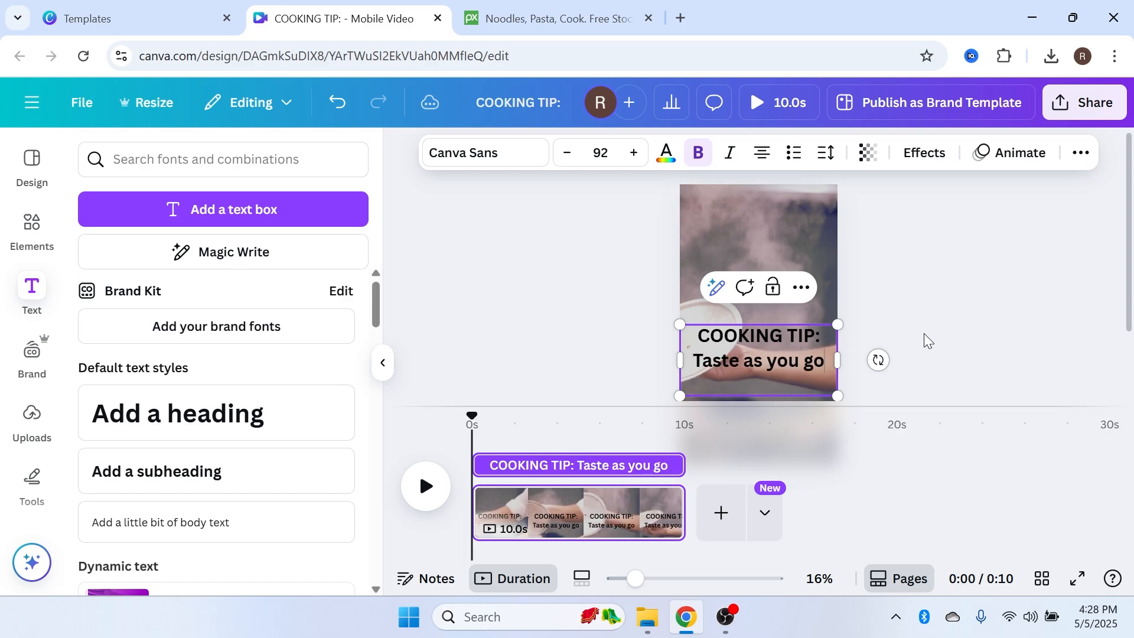
left_click(925, 339)
Select all the heading text and change its font to Barbara
left_click(757, 354)
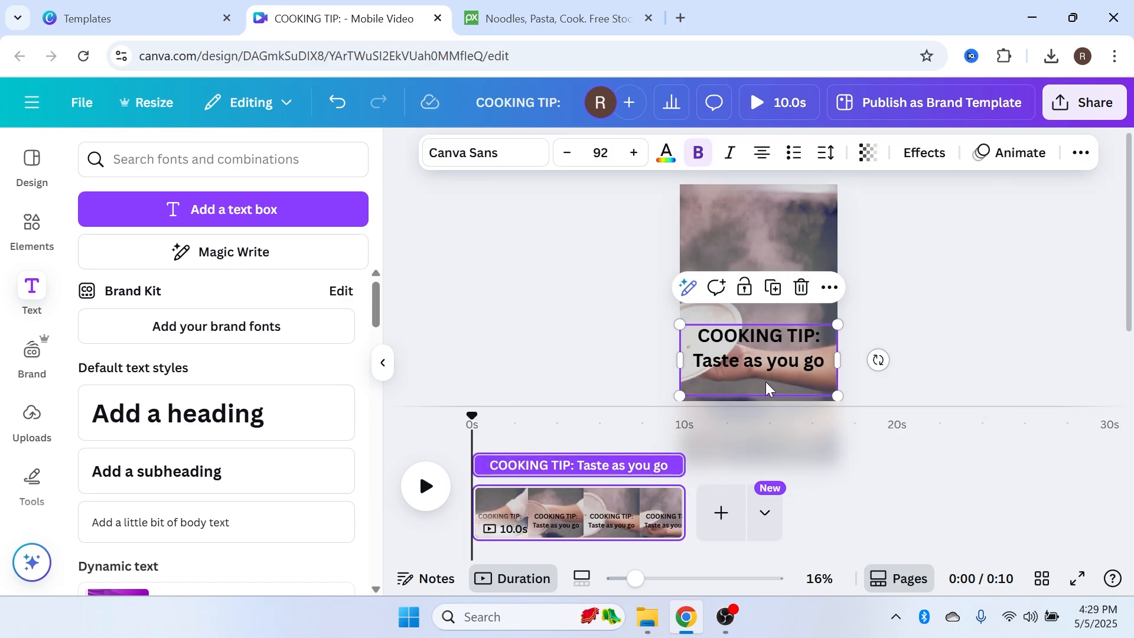
left_click(750, 352)
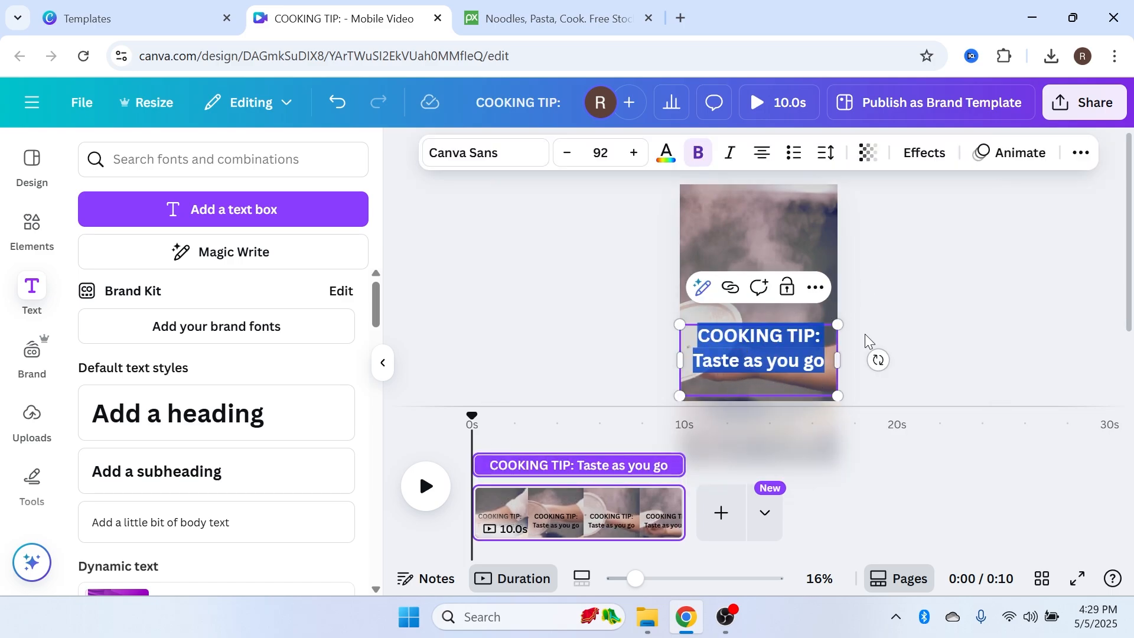
left_click(522, 157)
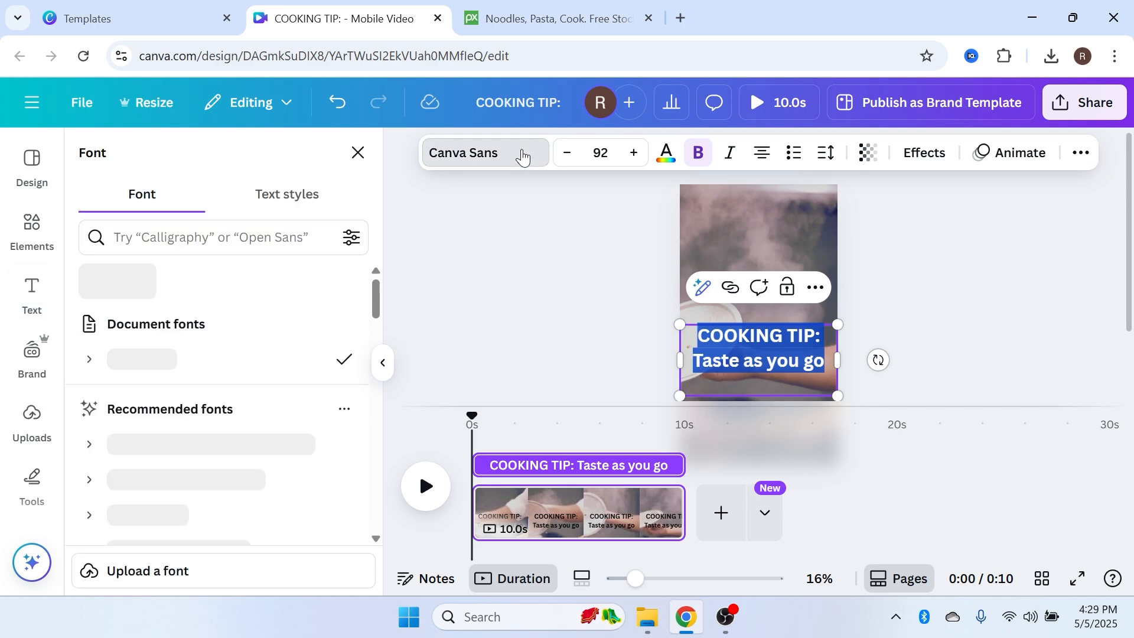
scroll(242, 413, "down", 4)
scroll(236, 401, "down", 2)
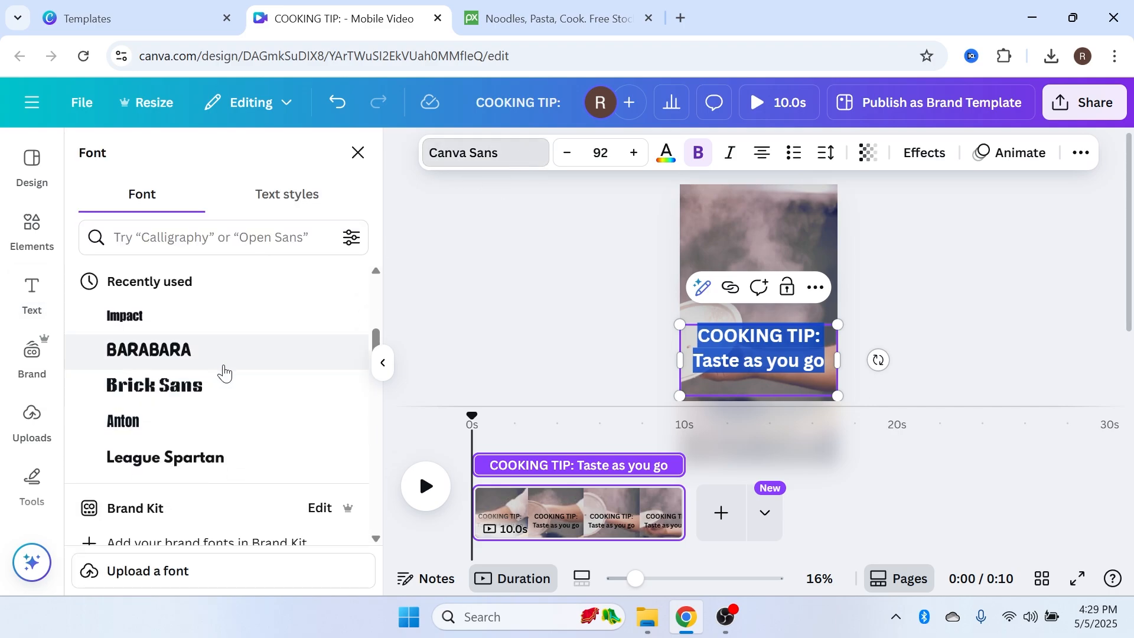
left_click(353, 350)
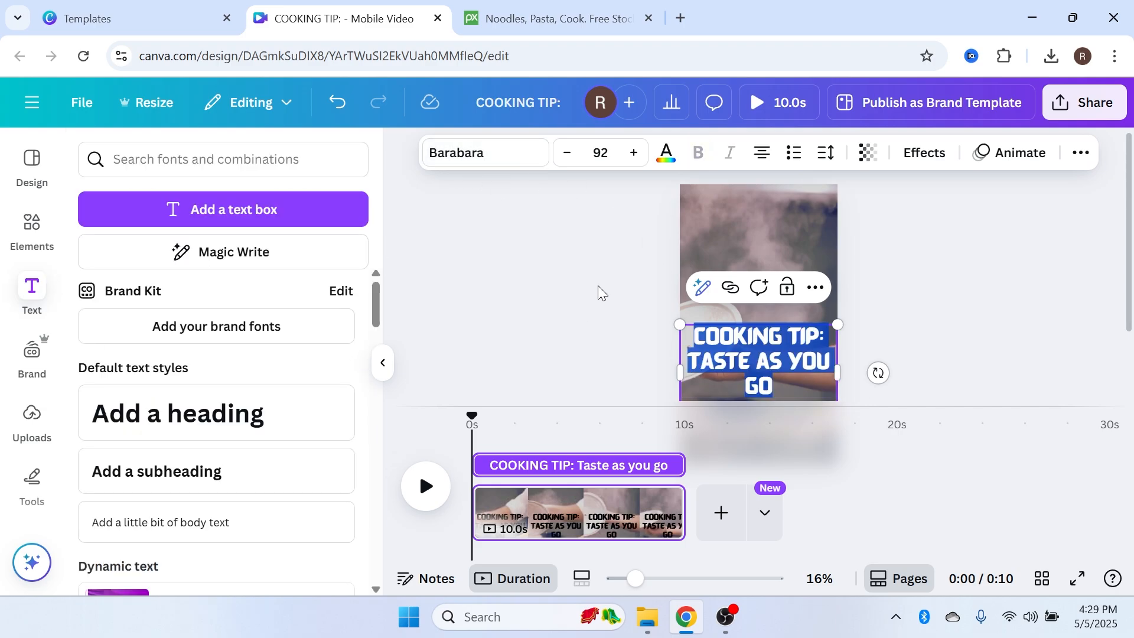
Set the heading's text colour to a custom green
left_click(666, 153)
left_click(98, 286)
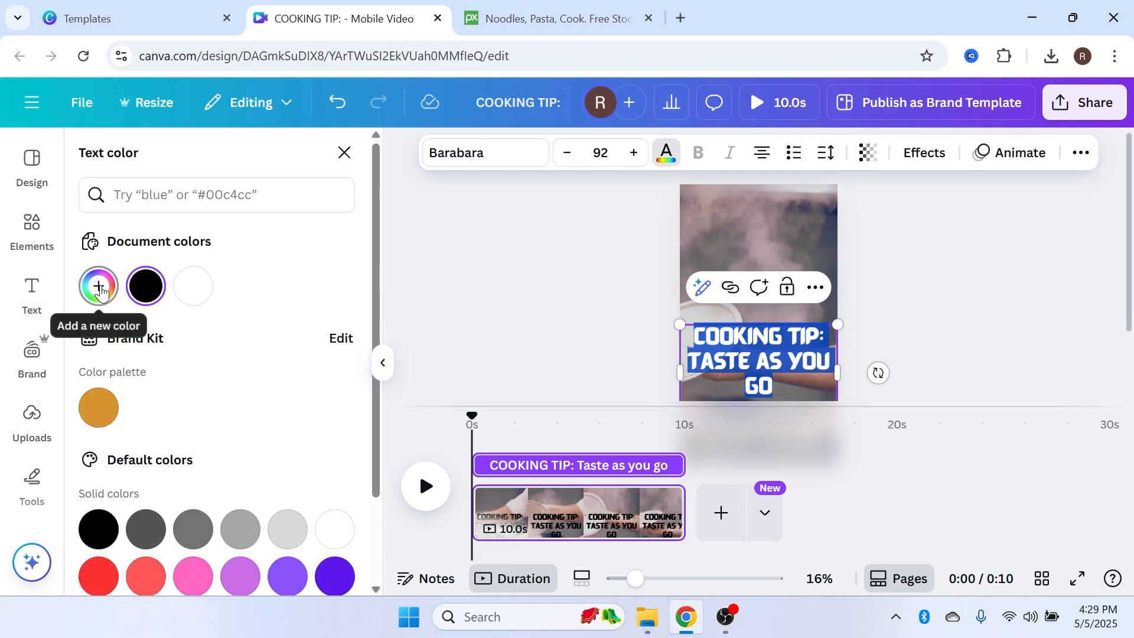
left_click_drag(233, 367, 308, 338)
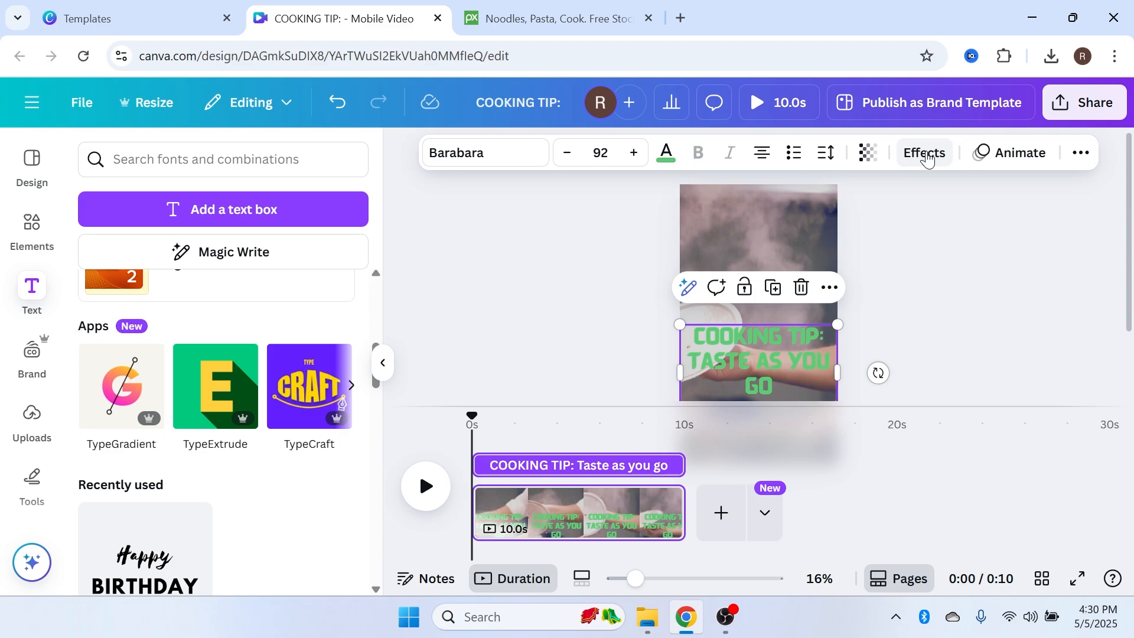
Apply the Outline text effect to the heading with thickness 142 and a black outline colour
left_click(926, 153)
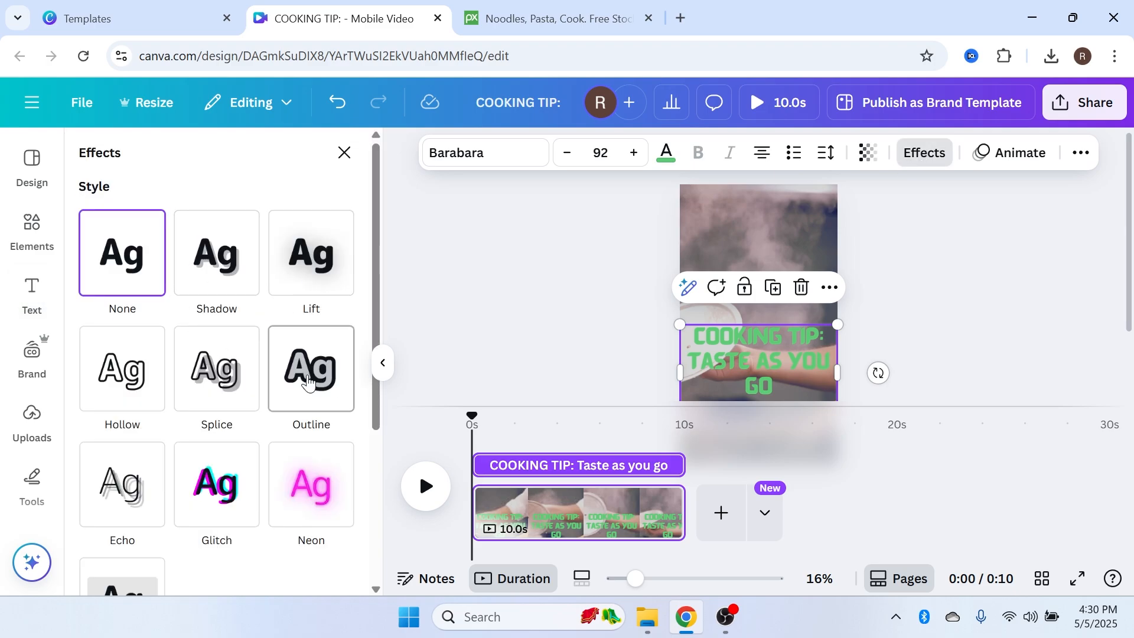
left_click(310, 368)
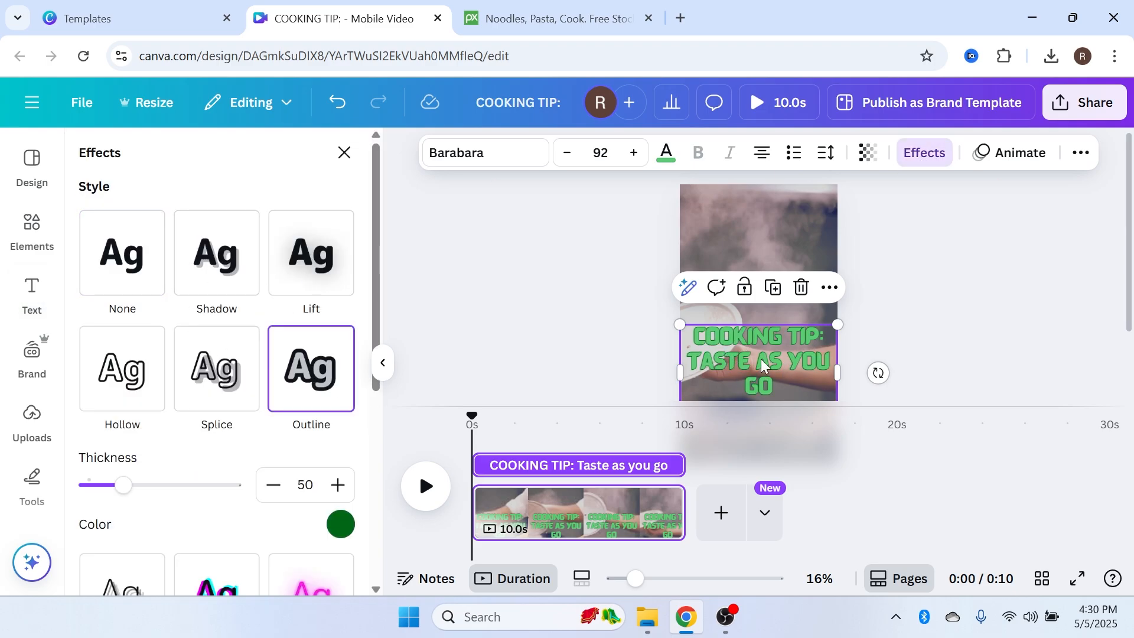
mouse_move(762, 366)
left_mouse_down()
mouse_move(759, 335)
mouse_move(762, 351)
left_mouse_up()
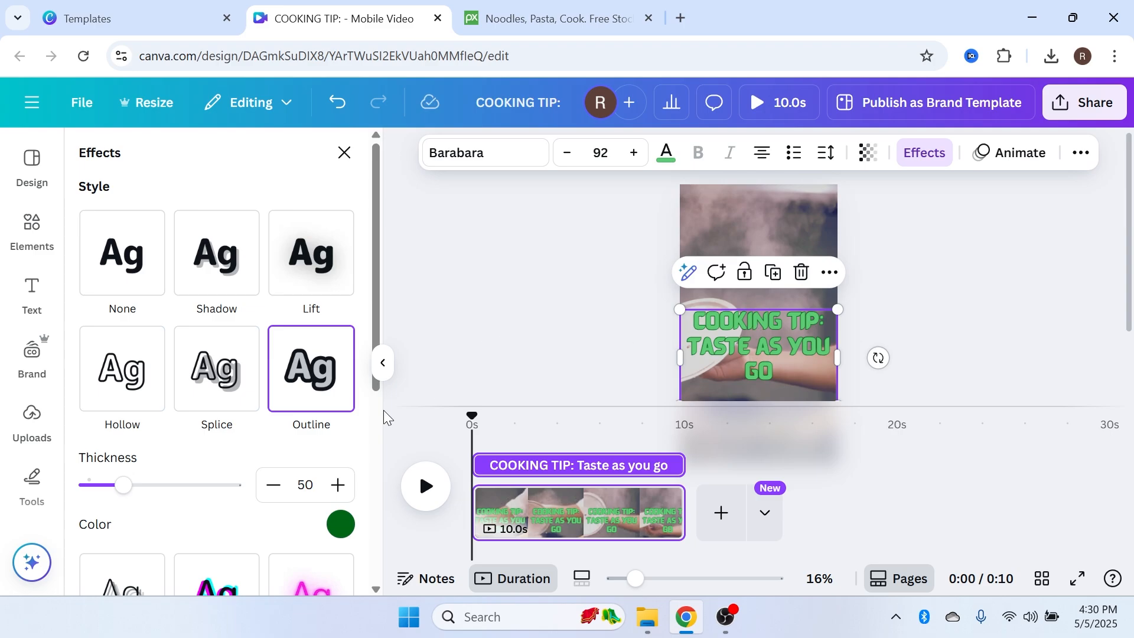
scroll(331, 414, "down", 1)
left_click_drag(121, 395, 92, 434)
left_click(340, 436)
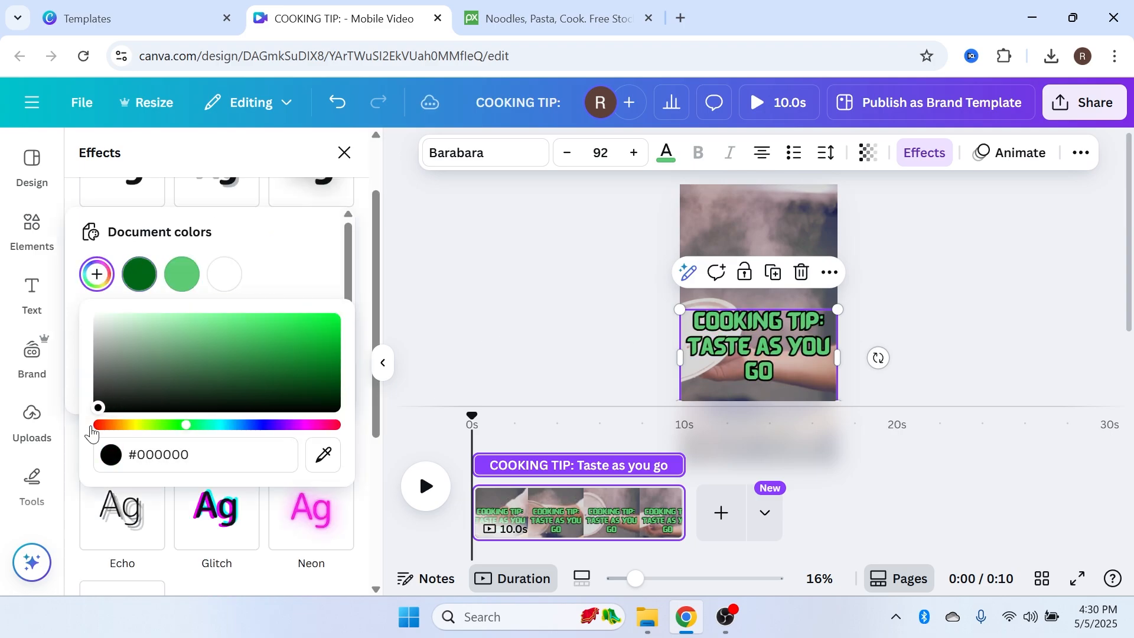
left_click(372, 314)
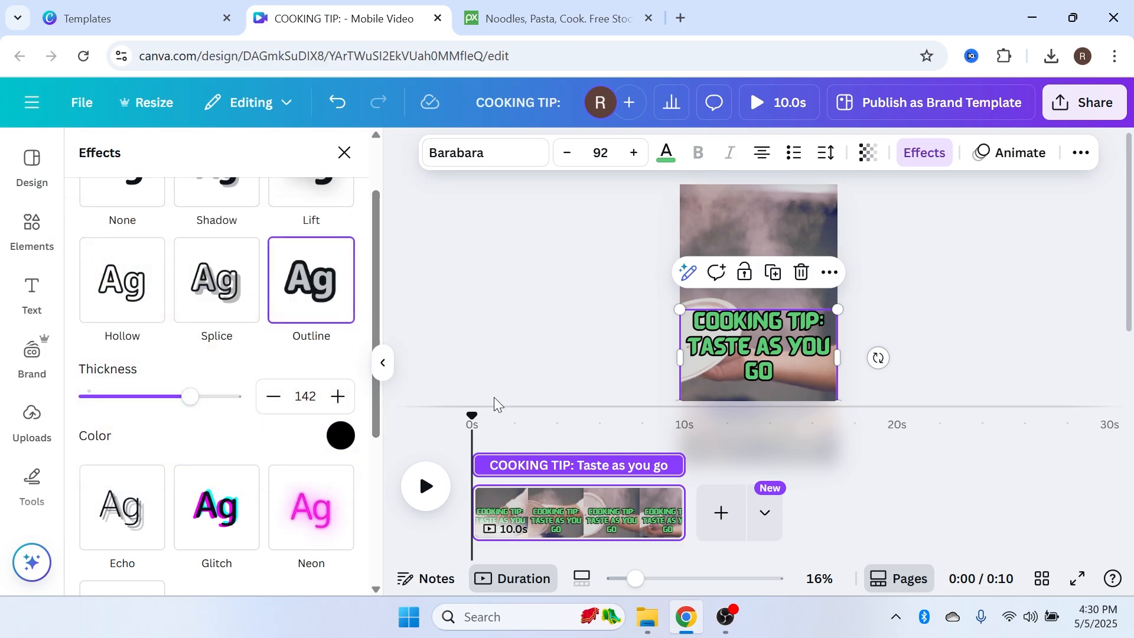
Move the heading slightly higher on the video and deselect it
left_click_drag(778, 356, 778, 338)
left_click(904, 300)
scroll(876, 271, "down", 2)
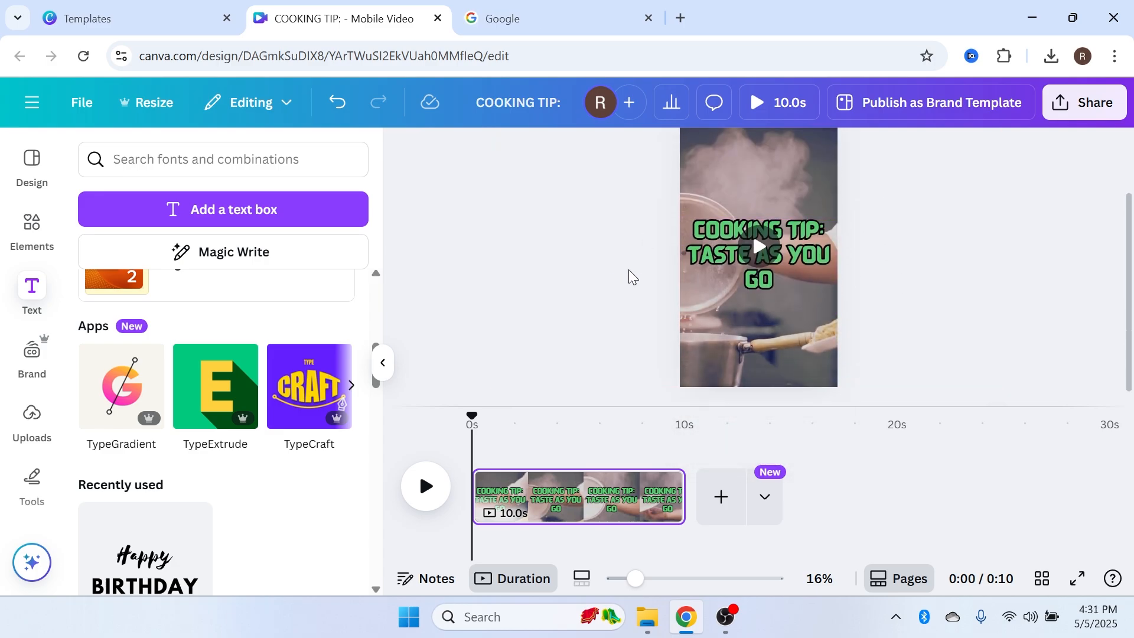
scroll(605, 301, "up", 2)
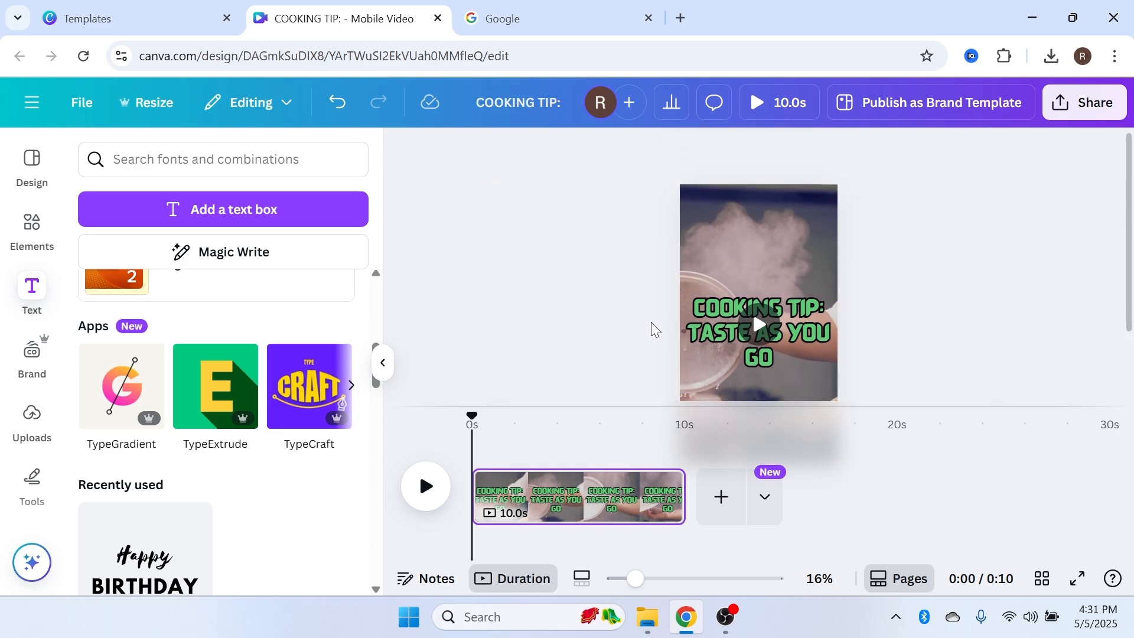
Search Google for "voice over free" and open the ElevenLabs text-to-speech page
left_click(531, 9)
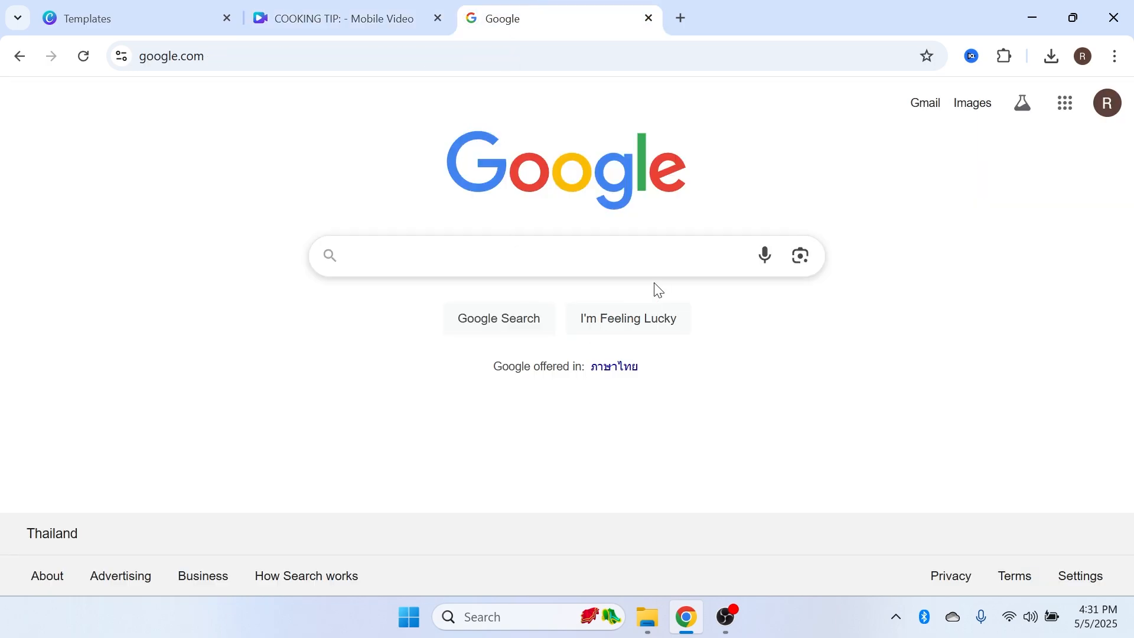
type("voice over fre")
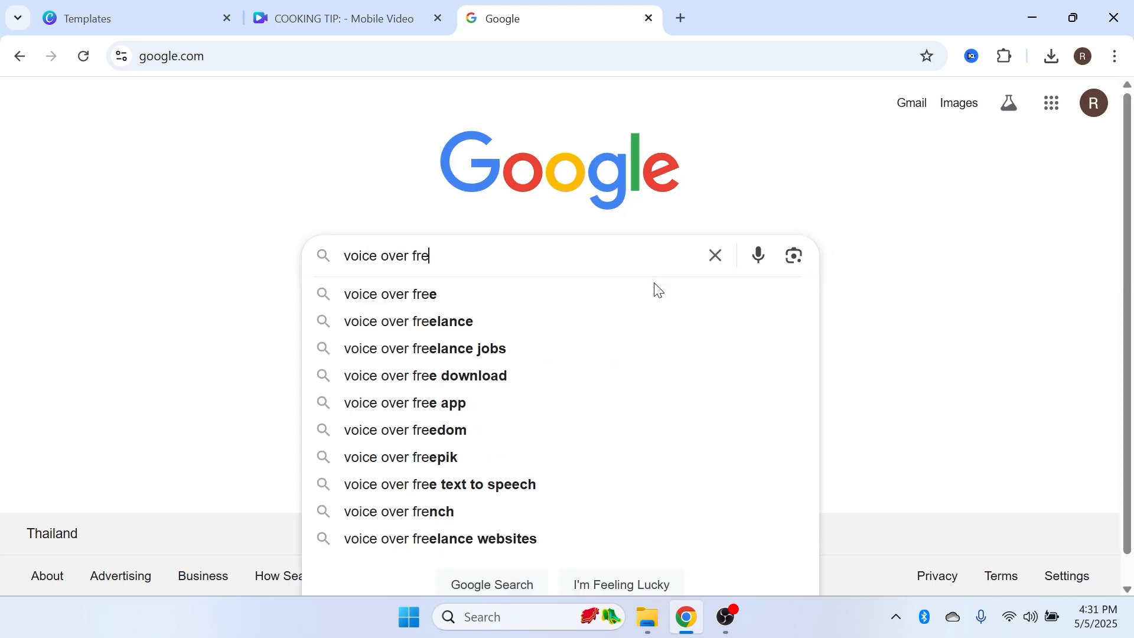
left_click(660, 291)
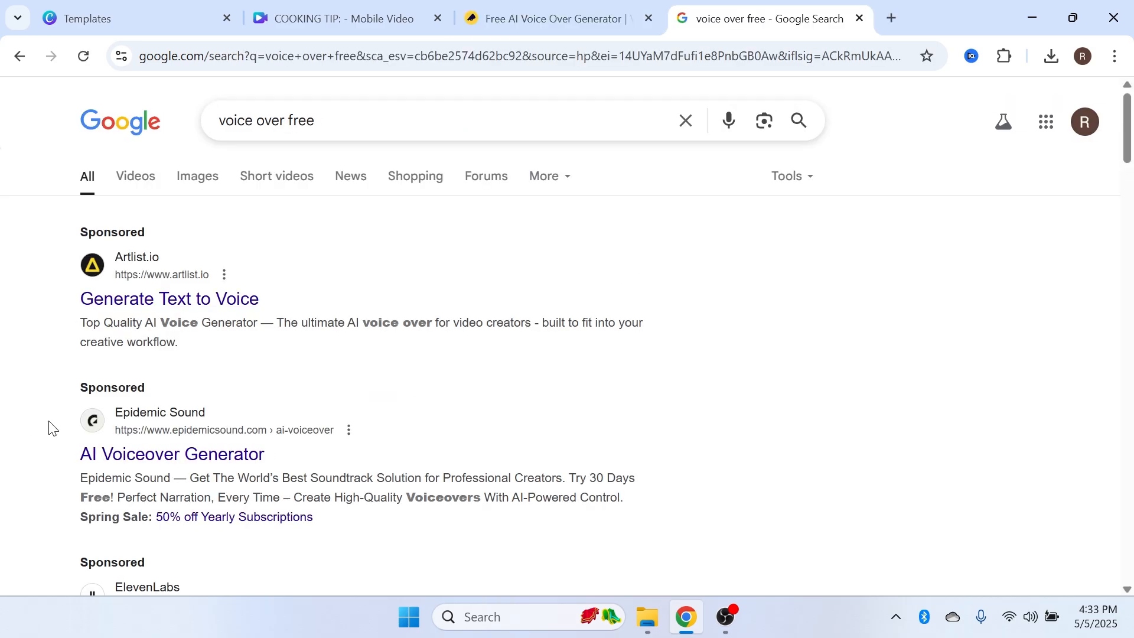
scroll(41, 337, "down", 1)
scroll(41, 335, "down", 7)
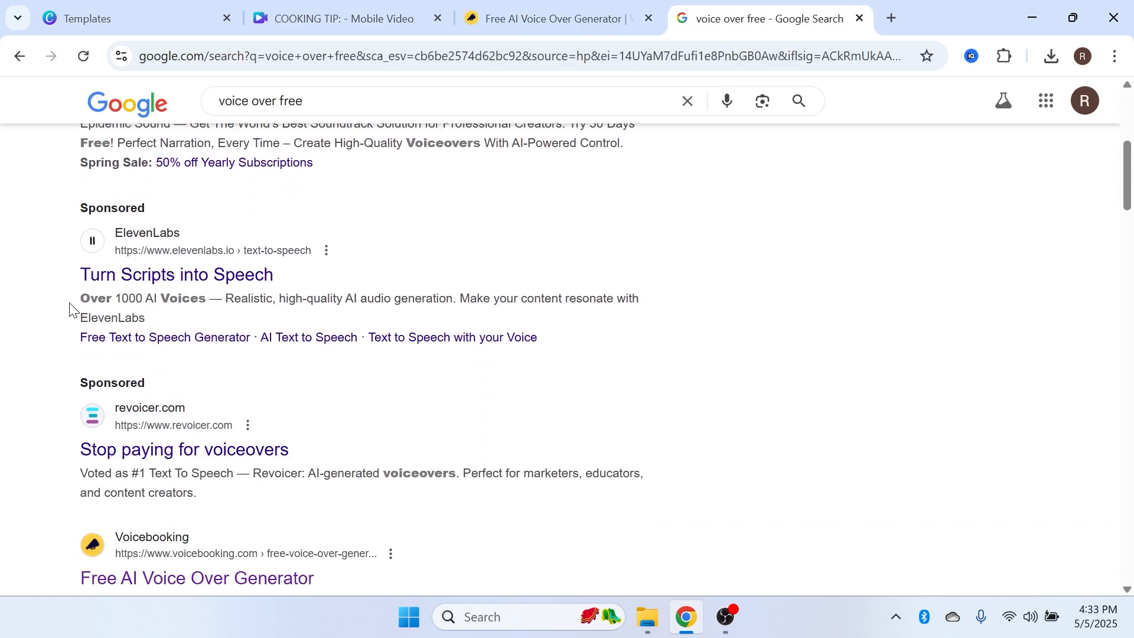
scroll(36, 290, "down", 5)
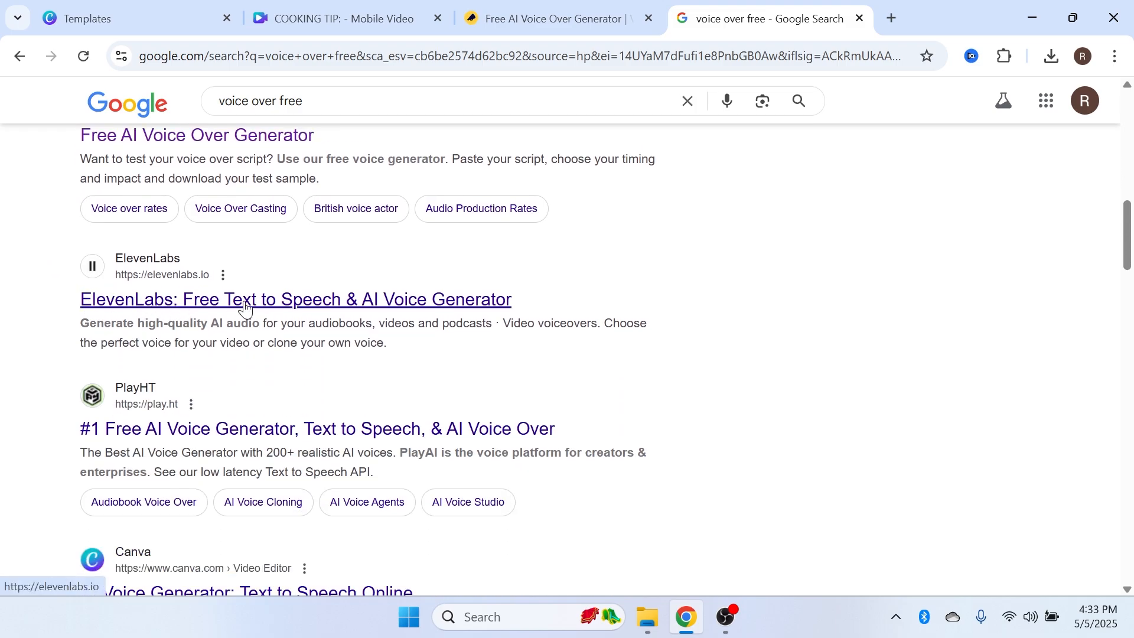
scroll(582, 295, "down", 3)
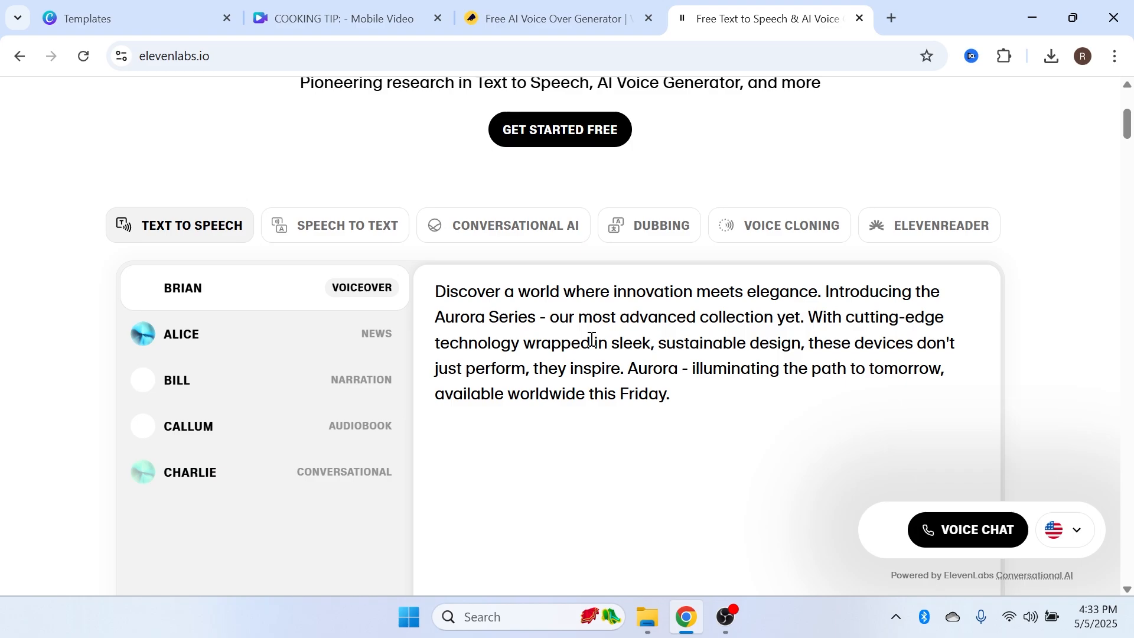
Replace the ElevenLabs sample text with "COOKING TIP: Taste as you go"
left_click(674, 398)
key("ctrl+a")
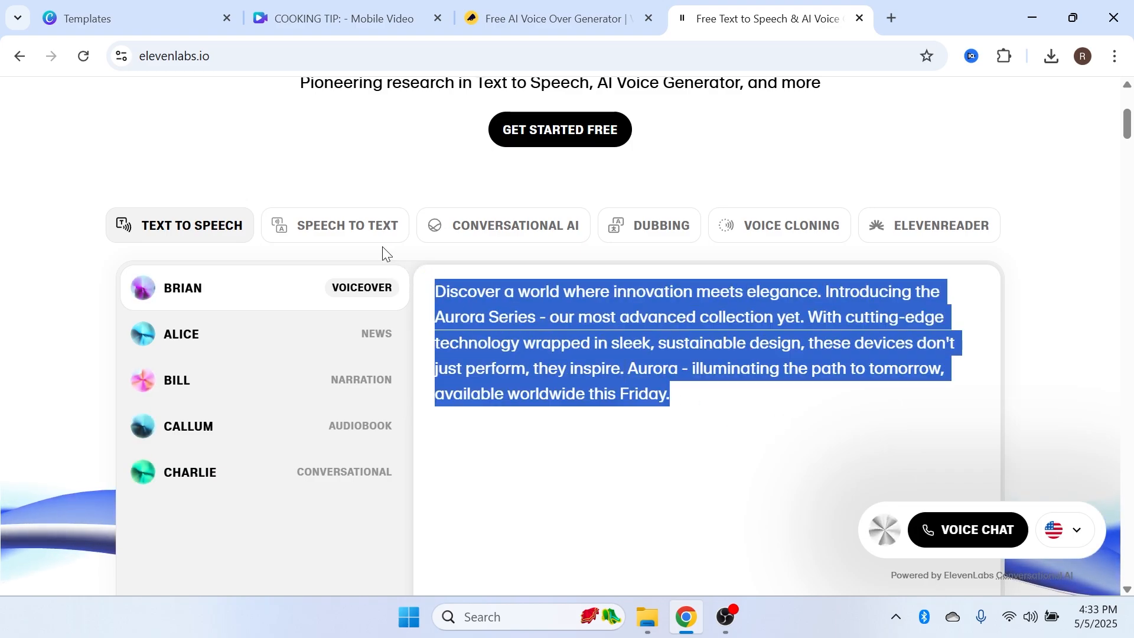
type("COOKING TIP: Taste as you go")
left_click(526, 291)
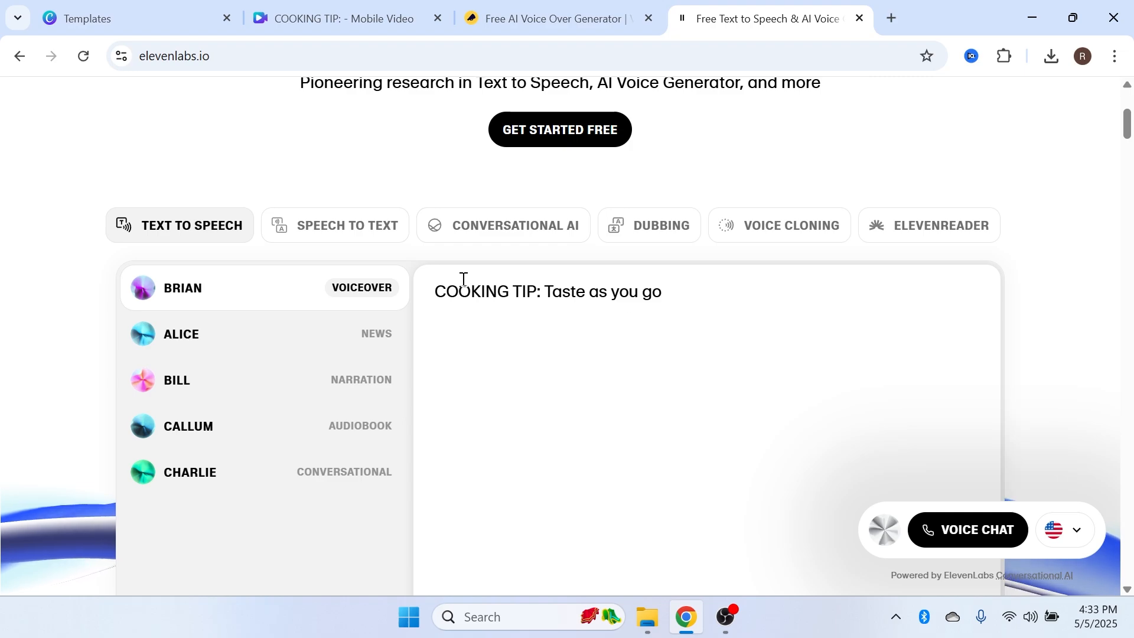
scroll(308, 260, "down", 3)
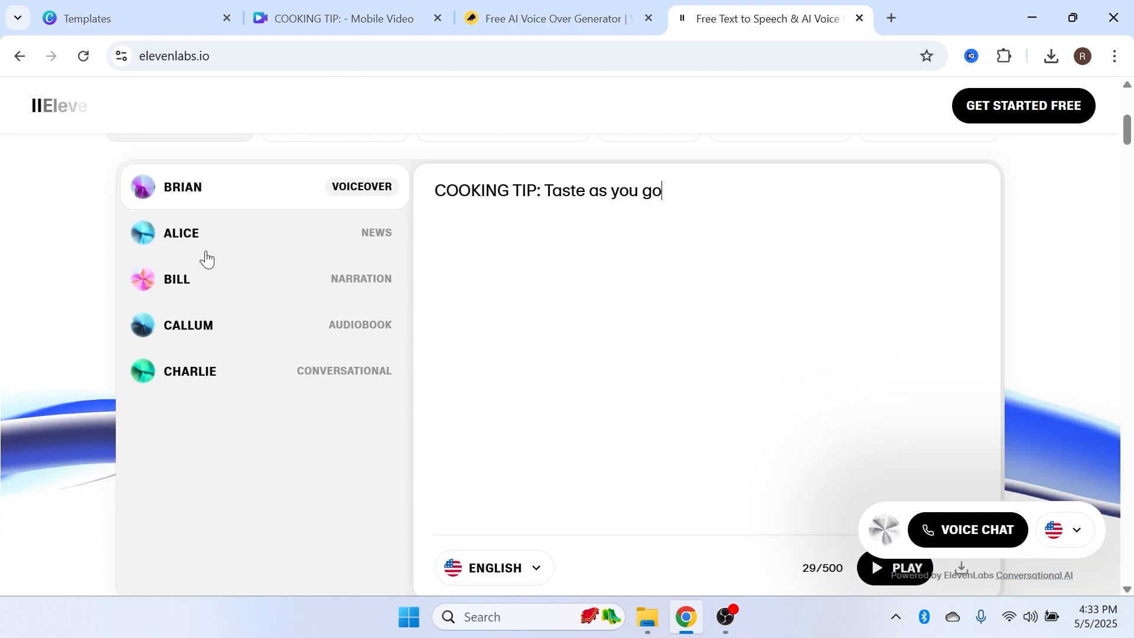
scroll(278, 240, "up", 2)
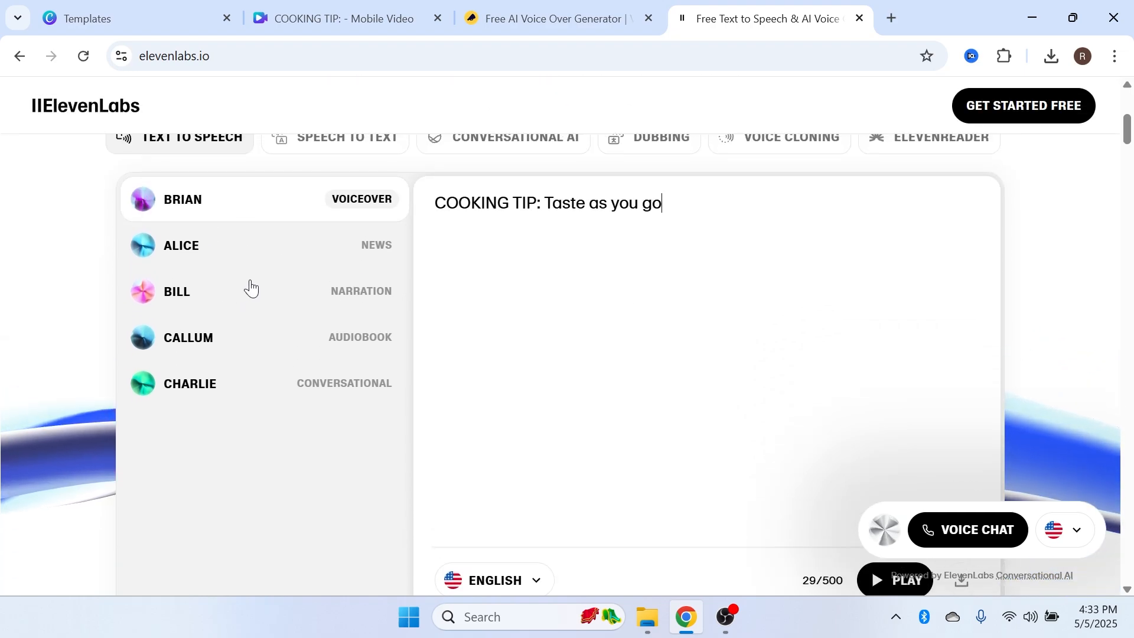
Generate the speech for the cooking tip text with the Brian voice and download the audio file
left_click(220, 257)
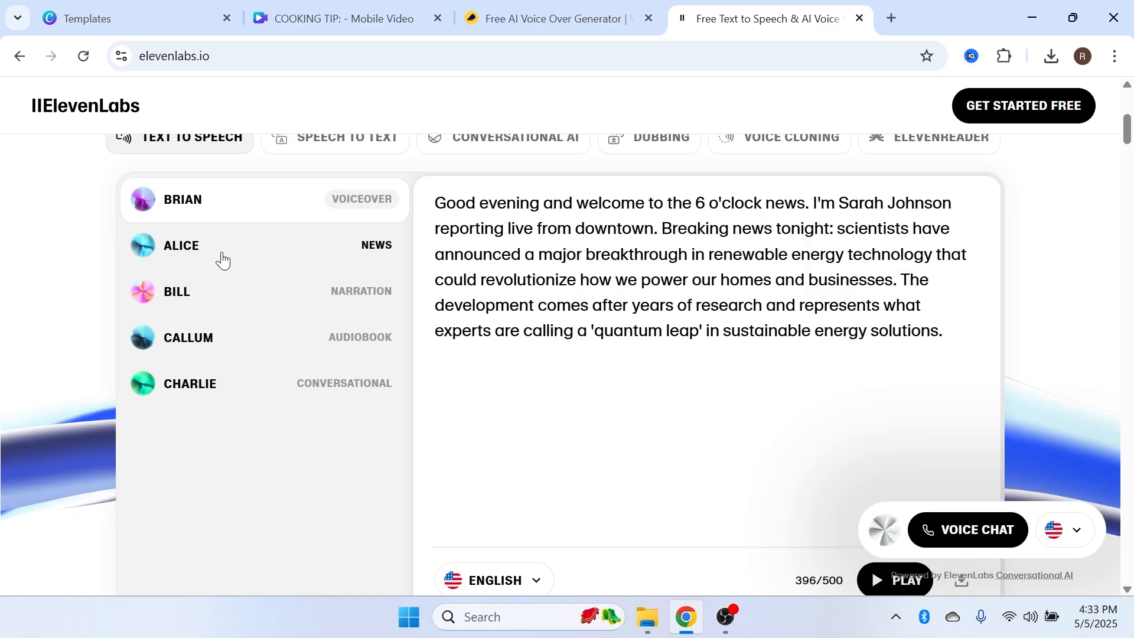
left_click(256, 221)
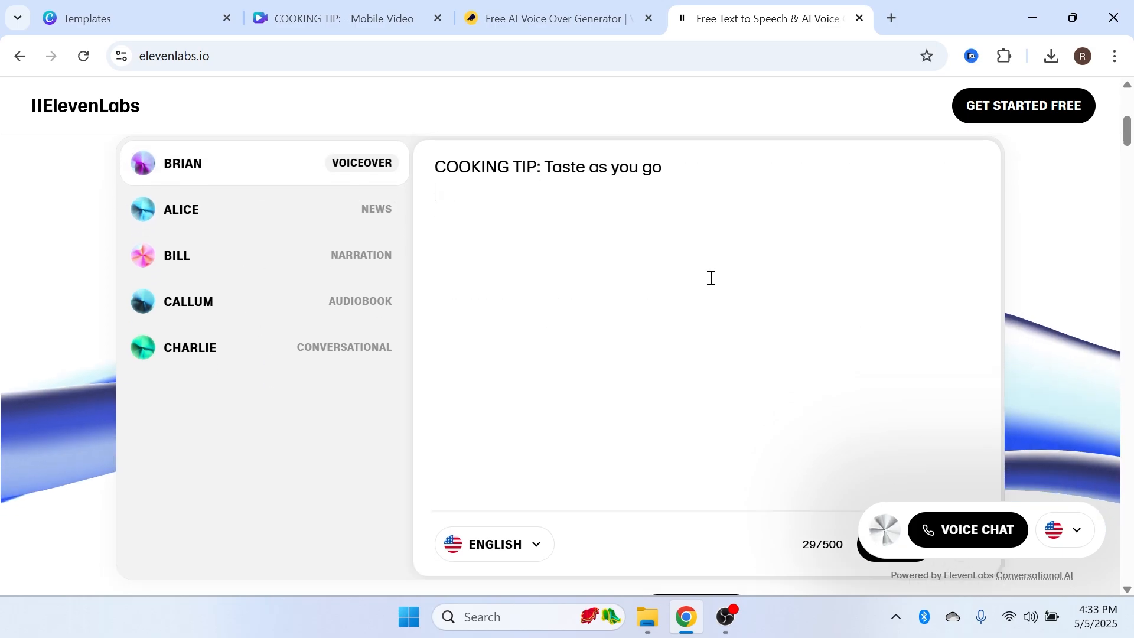
scroll(709, 278, "down", 4)
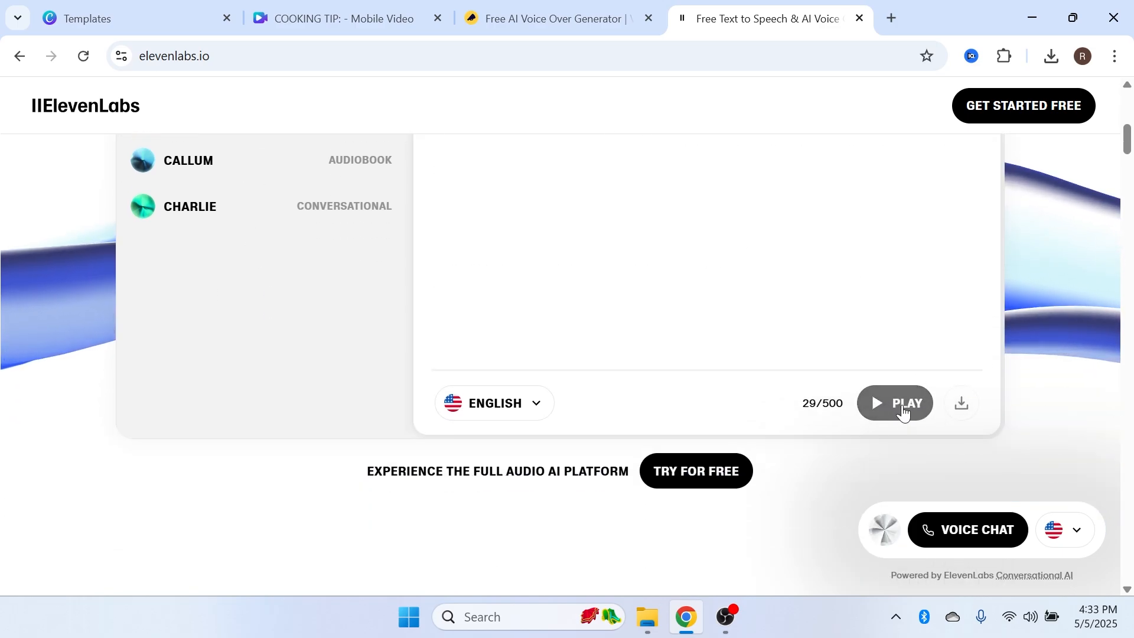
scroll(609, 266, "up", 3)
scroll(608, 265, "down", 5)
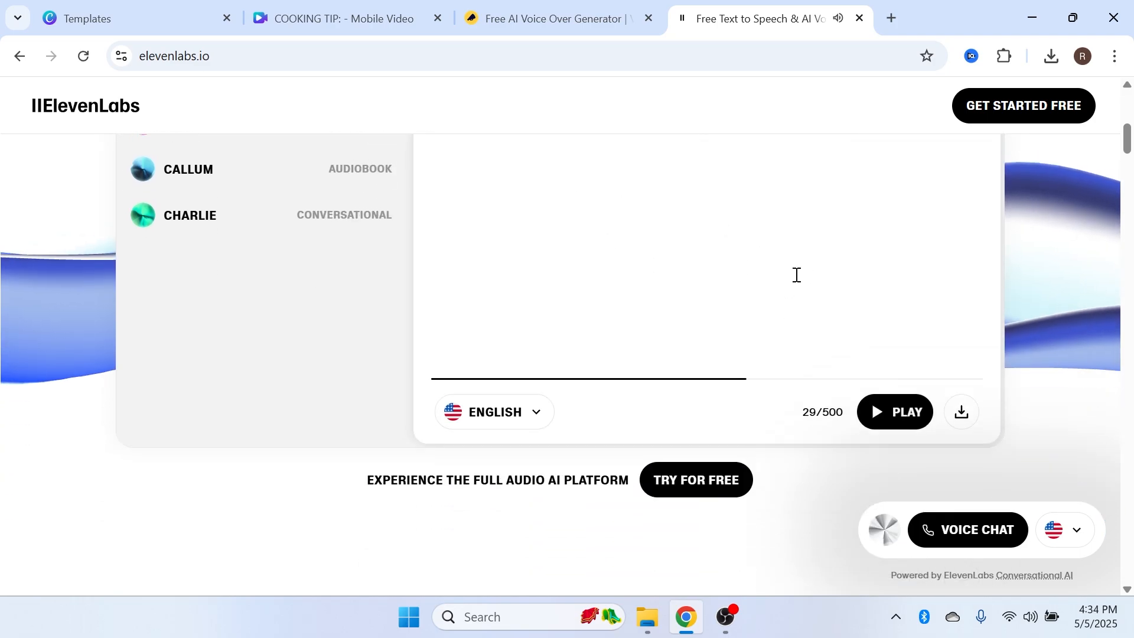
left_click(962, 323)
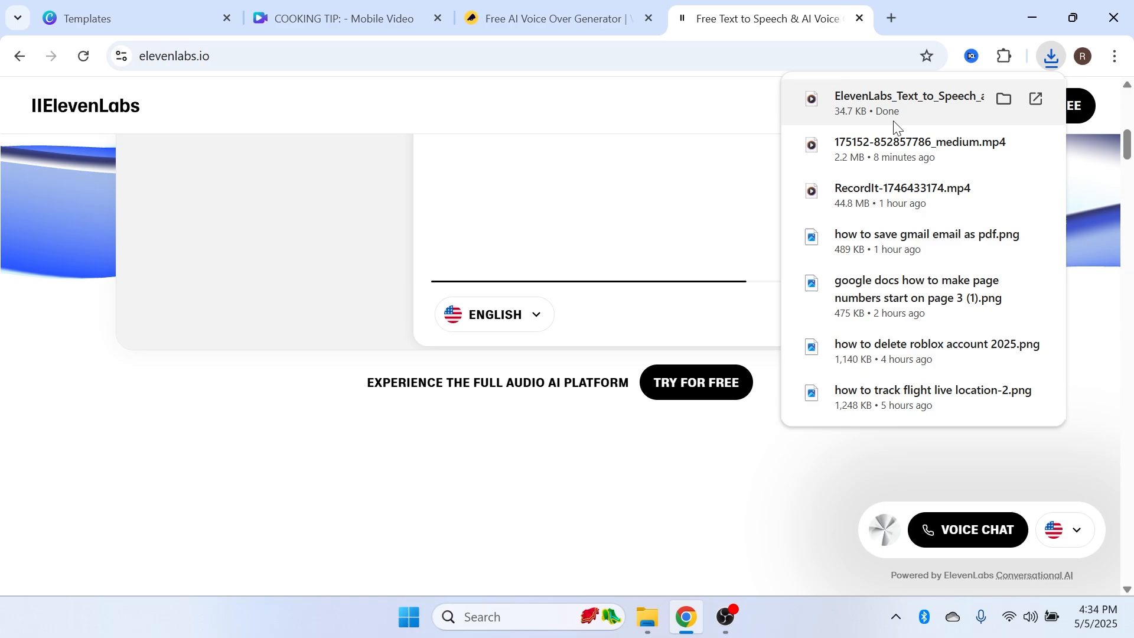
Return to the Canva design and upload the downloaded ElevenLabs text-to-speech audio file
left_click(348, 18)
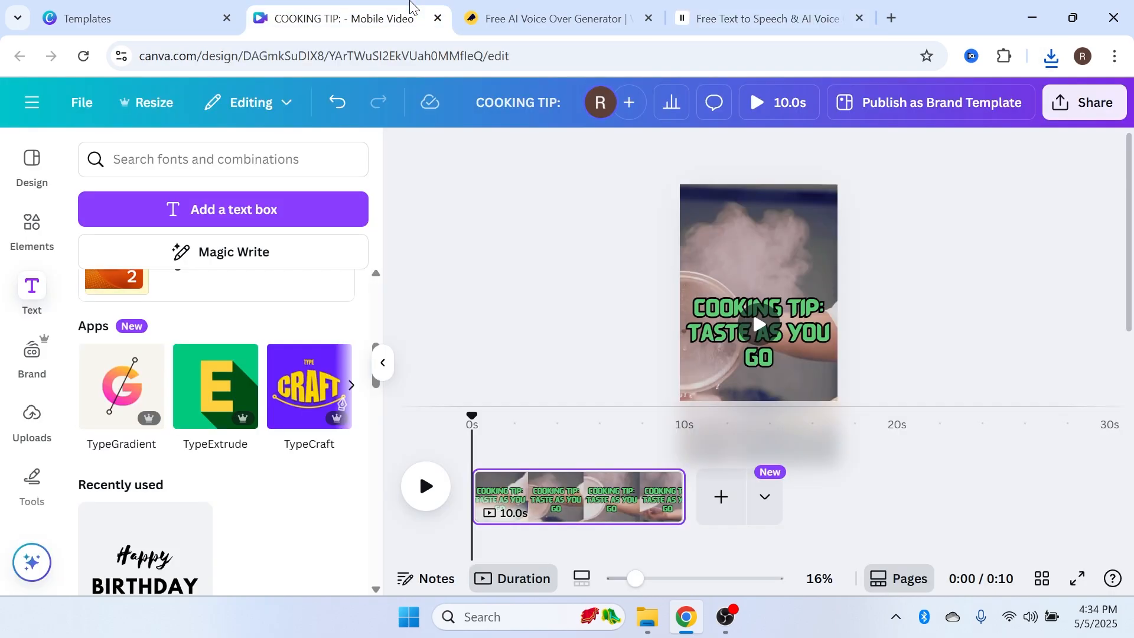
left_click(32, 421)
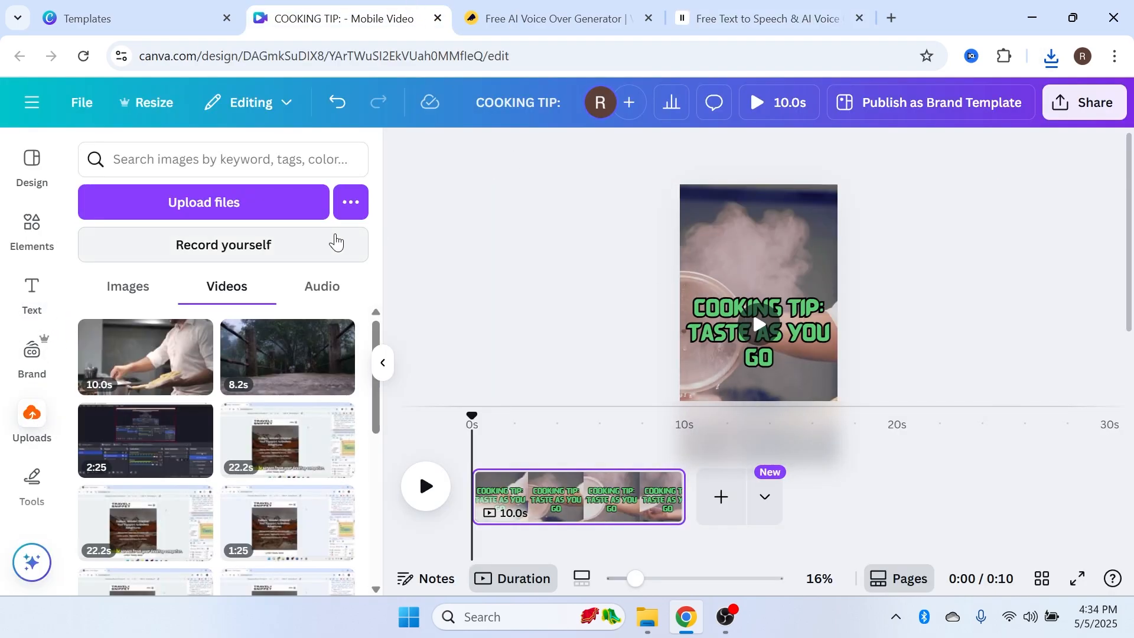
left_click(267, 205)
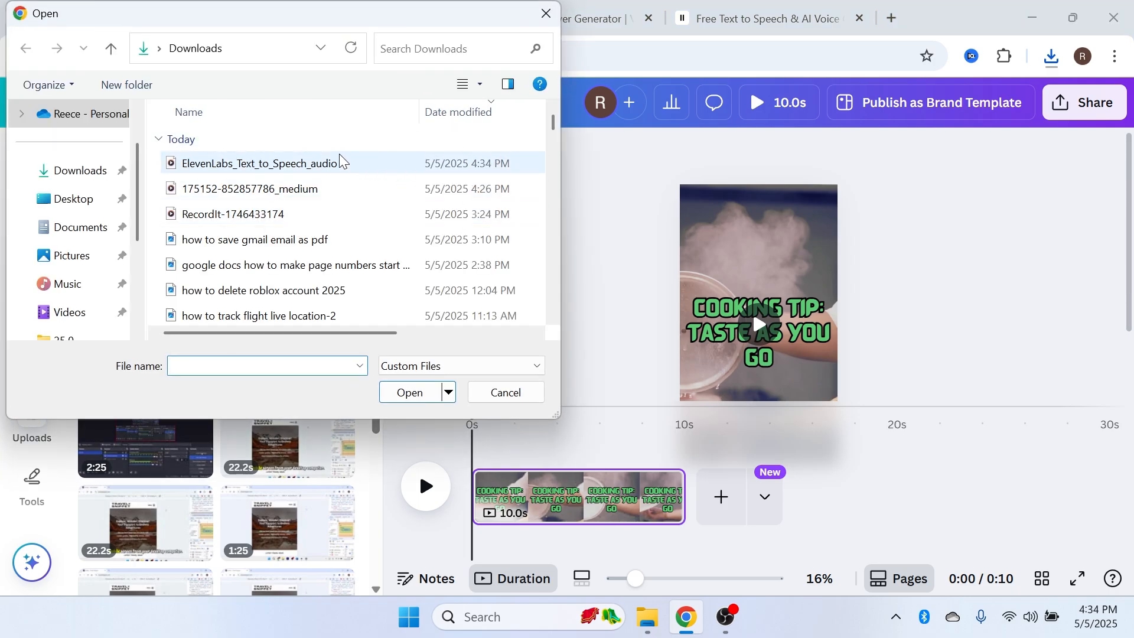
double_click(346, 167)
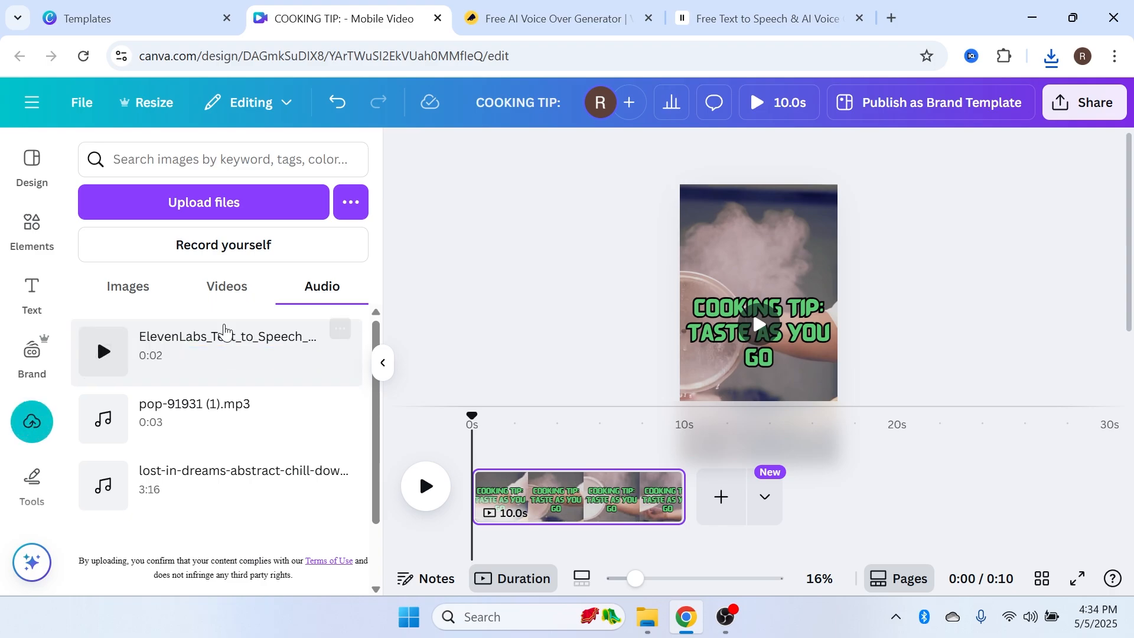
Place the voiceover audio at the start of the timeline and append the 8.2s uploaded video as a second clip
left_click_drag(198, 349, 472, 529)
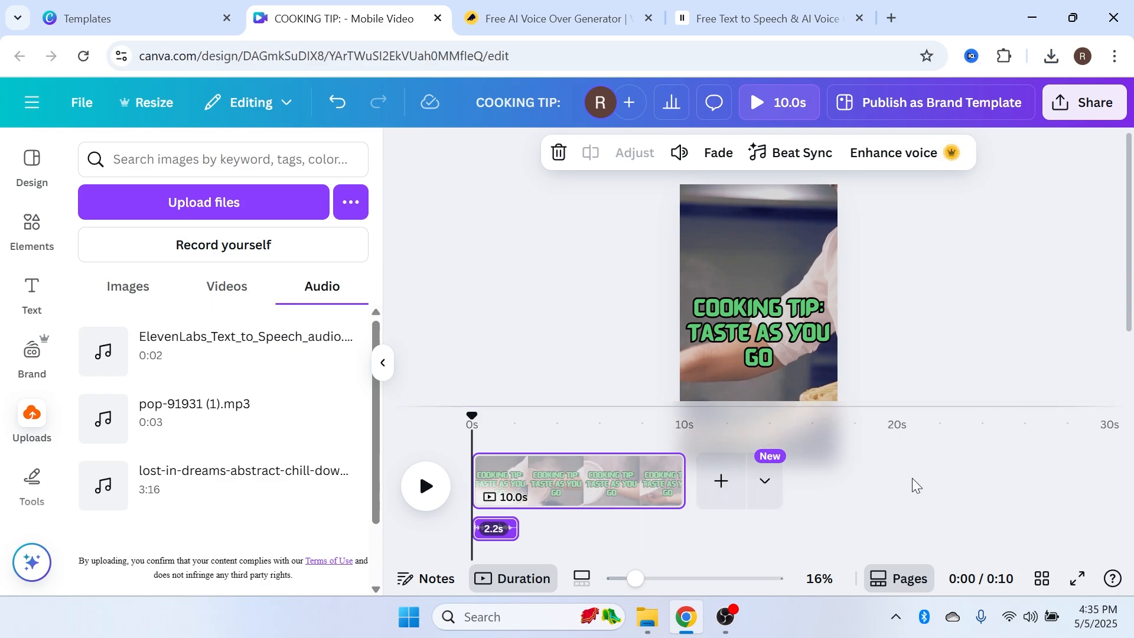
left_click(724, 488)
left_click(269, 297)
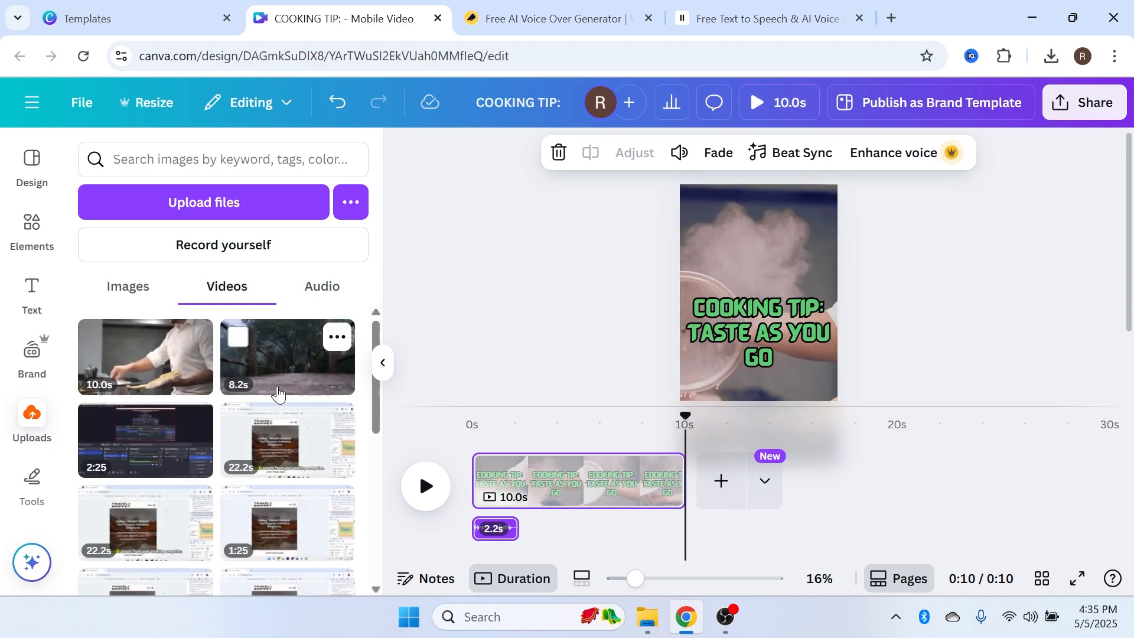
left_click_drag(275, 372, 712, 499)
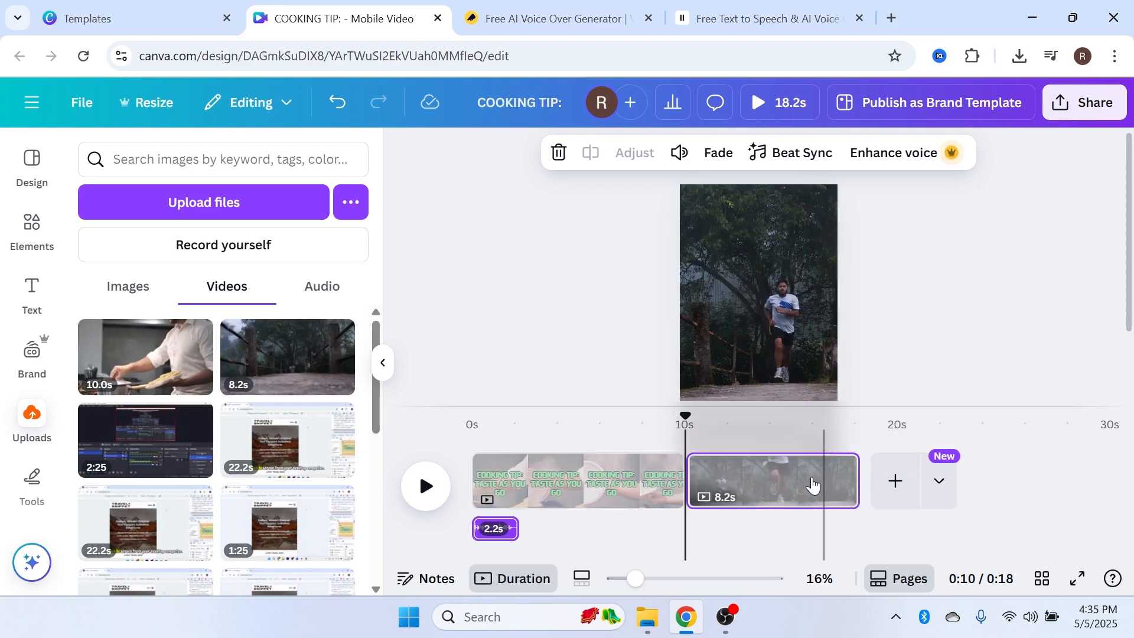
Add a Color Wipe transition between the two video clips and preview the result
mouse_move(685, 415)
left_mouse_down()
mouse_move(668, 415)
mouse_move(694, 416)
left_mouse_up()
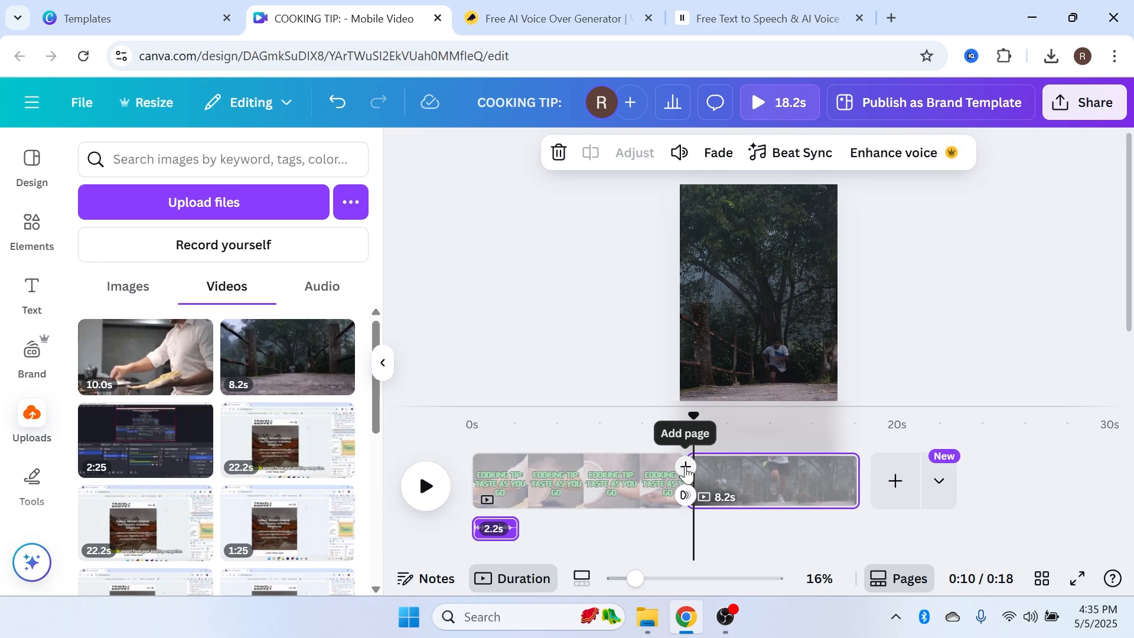
left_click(685, 496)
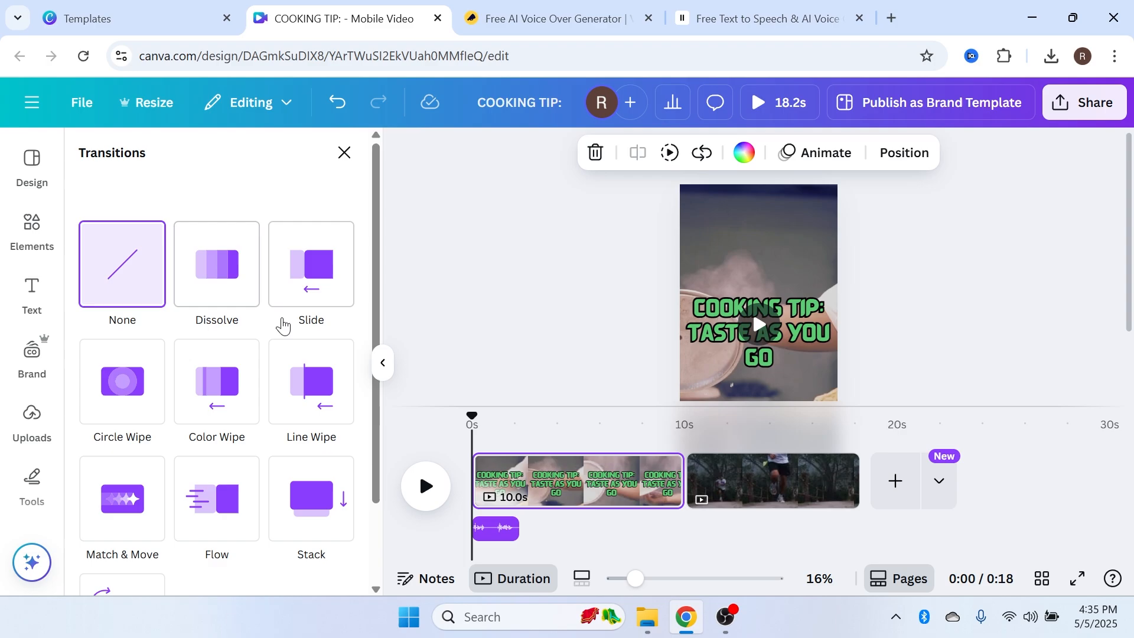
scroll(284, 324, "down", 2)
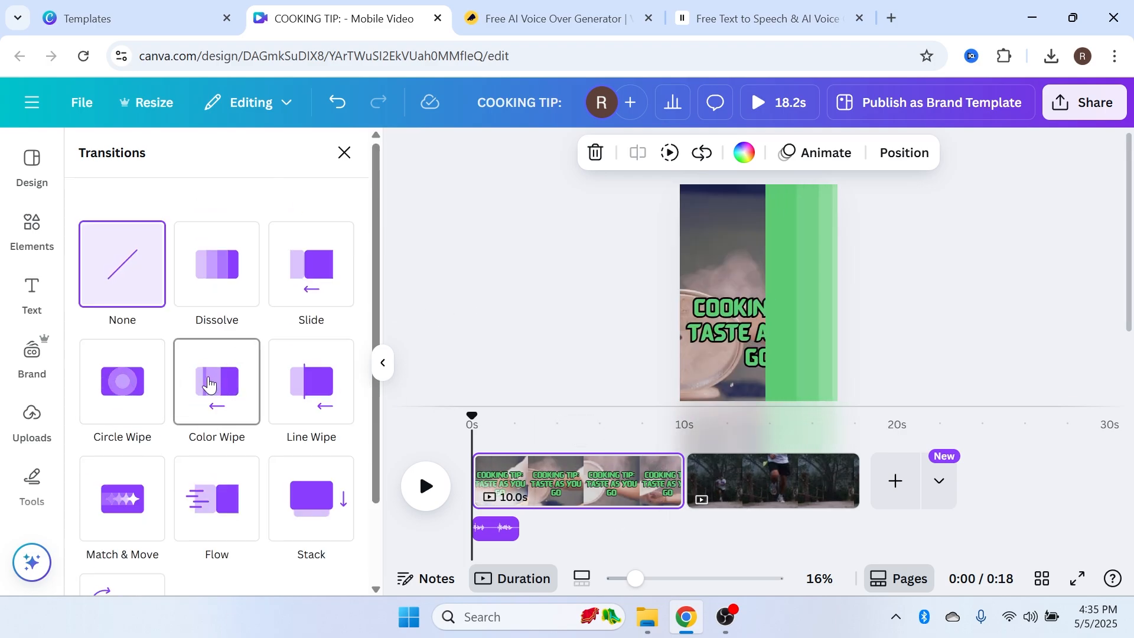
left_click(220, 380)
left_click(649, 472)
left_click(443, 492)
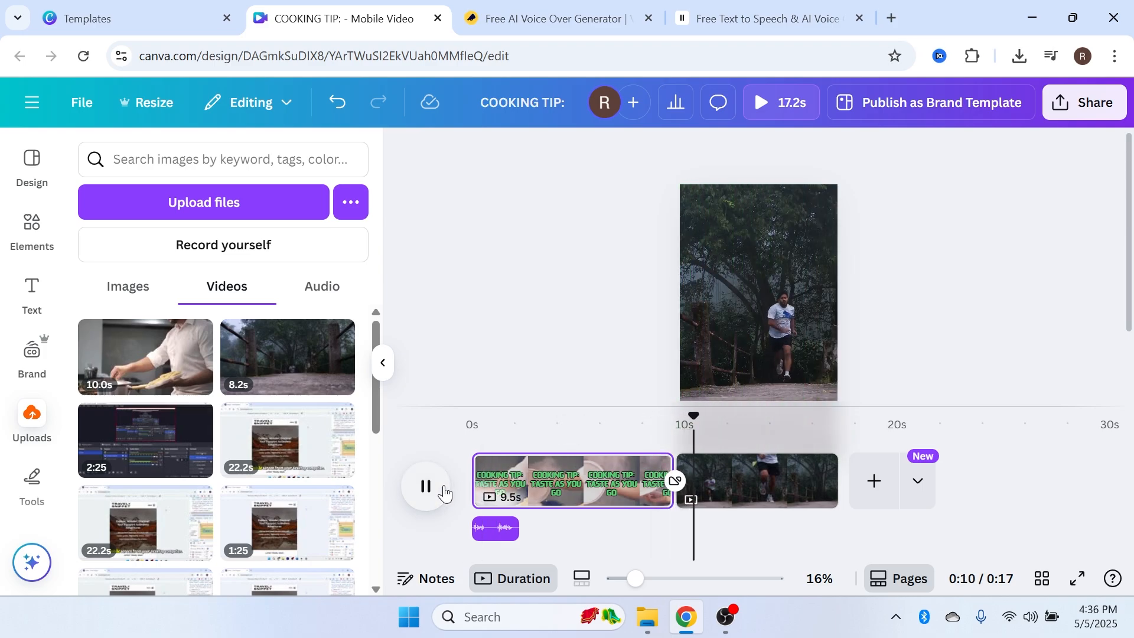
left_click(442, 492)
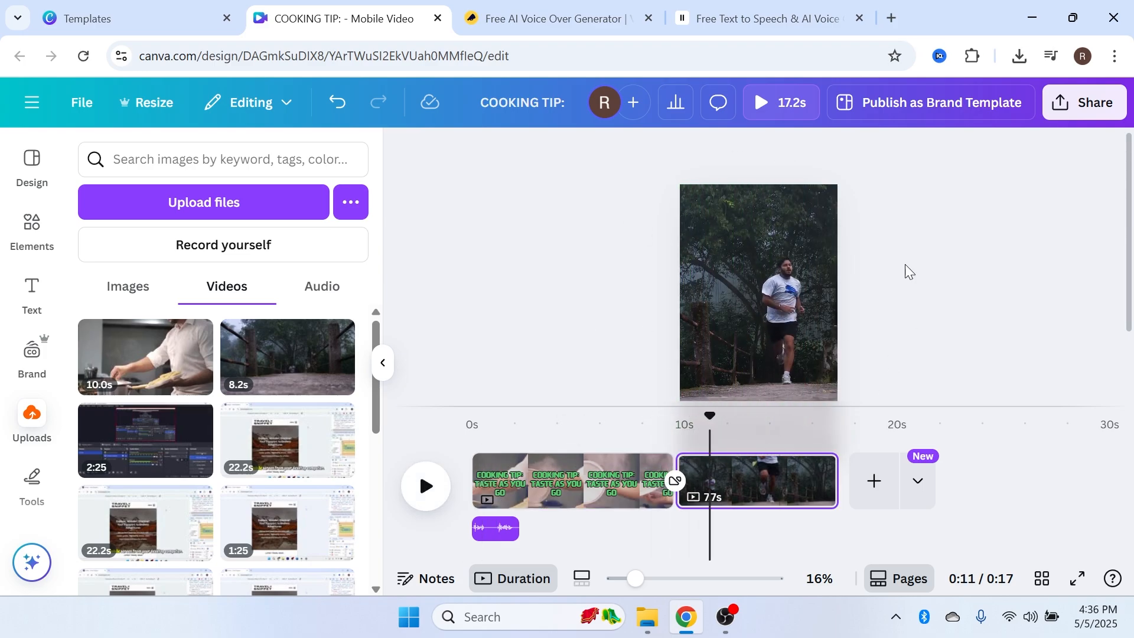
Download the design as an MP4 Video file
left_click(1073, 109)
scroll(827, 354, "down", 2)
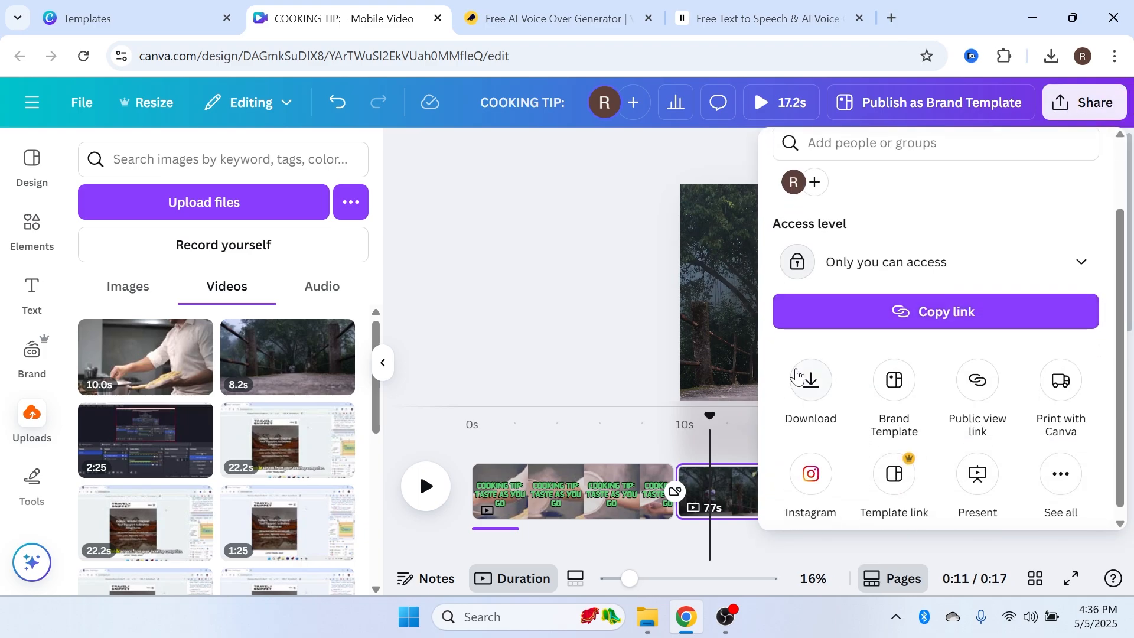
left_click(807, 380)
left_click(818, 236)
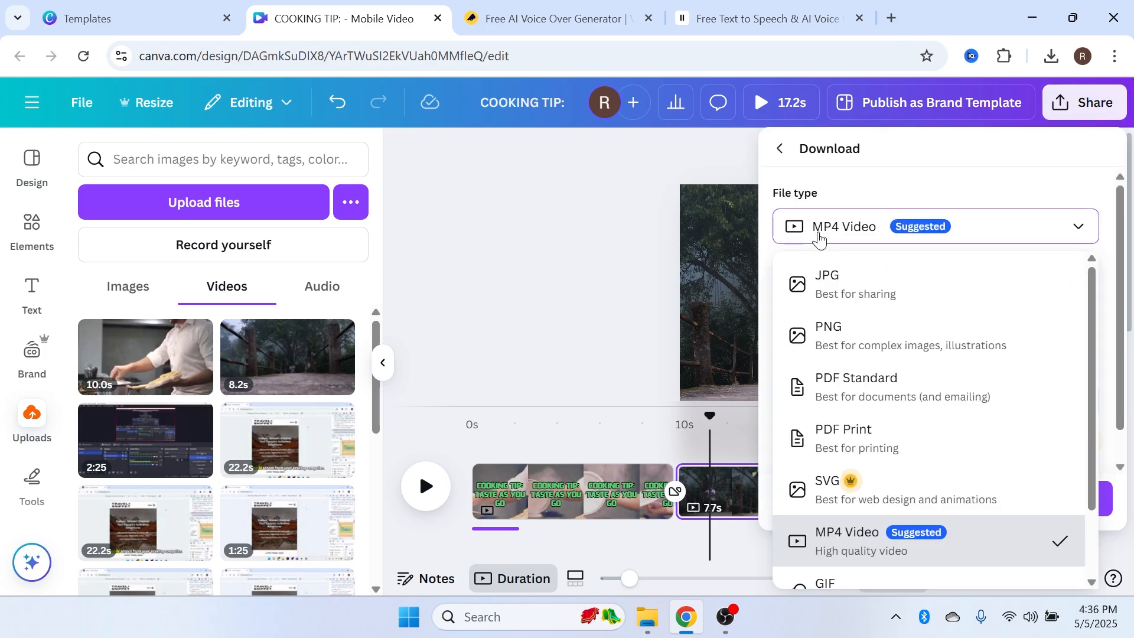
left_click(818, 236)
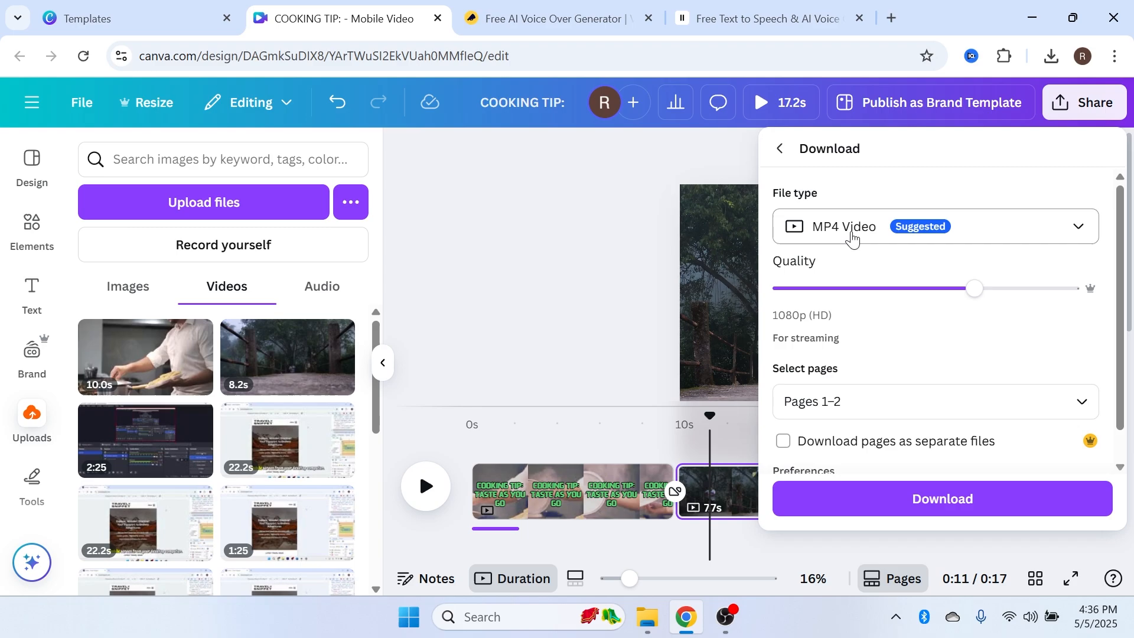
left_click(924, 507)
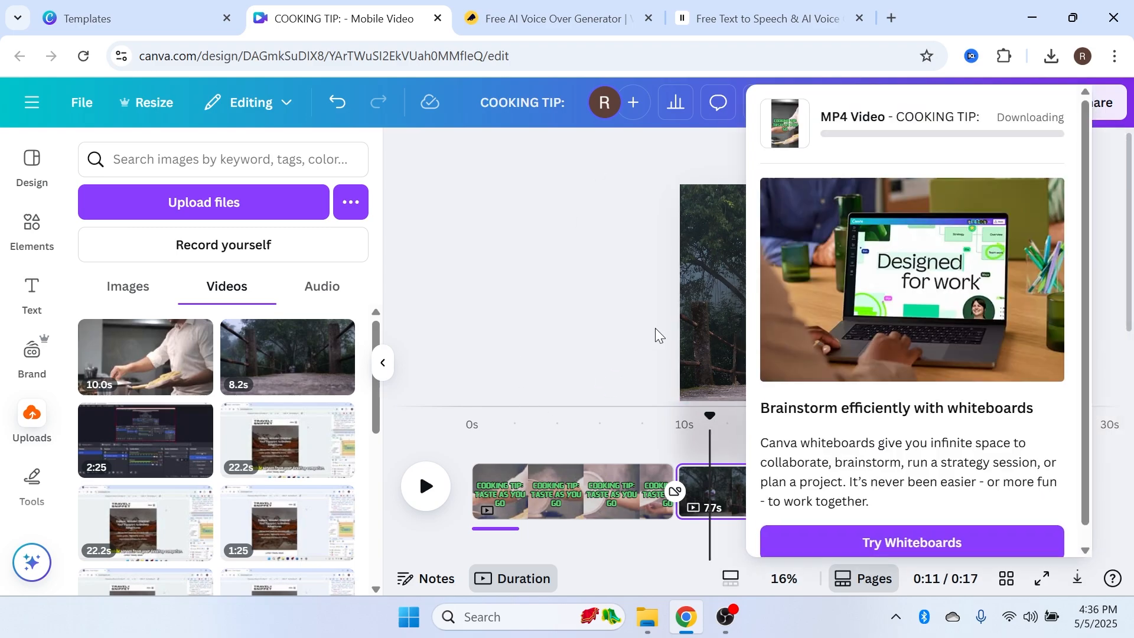
left_click(555, 295)
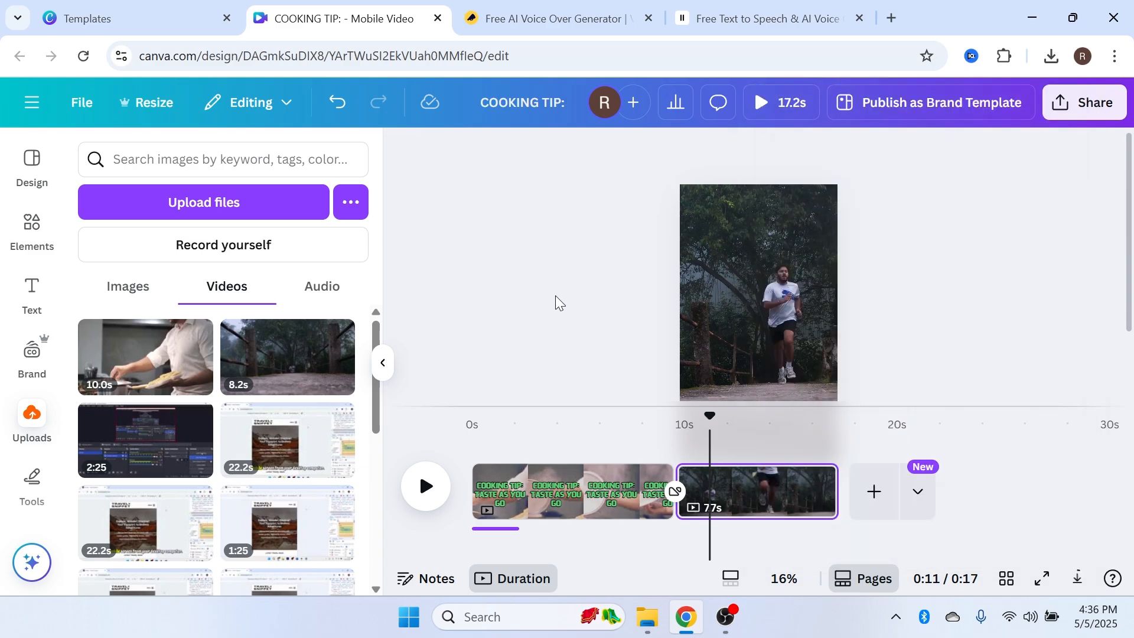